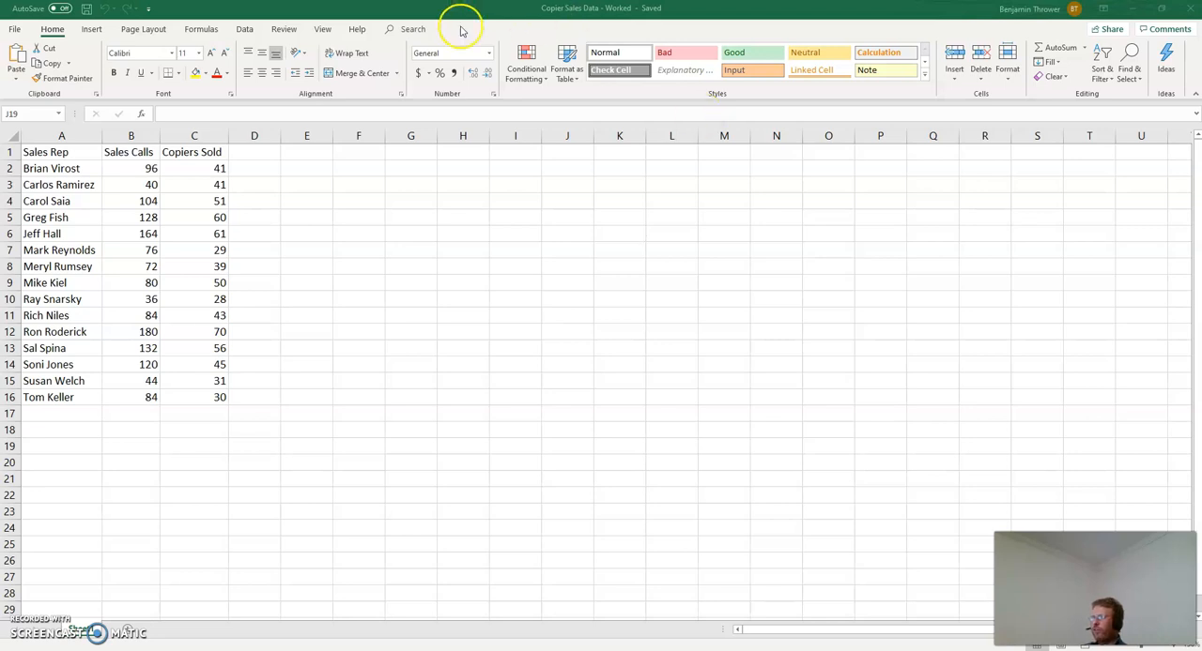
click(243, 29)
click(243, 30)
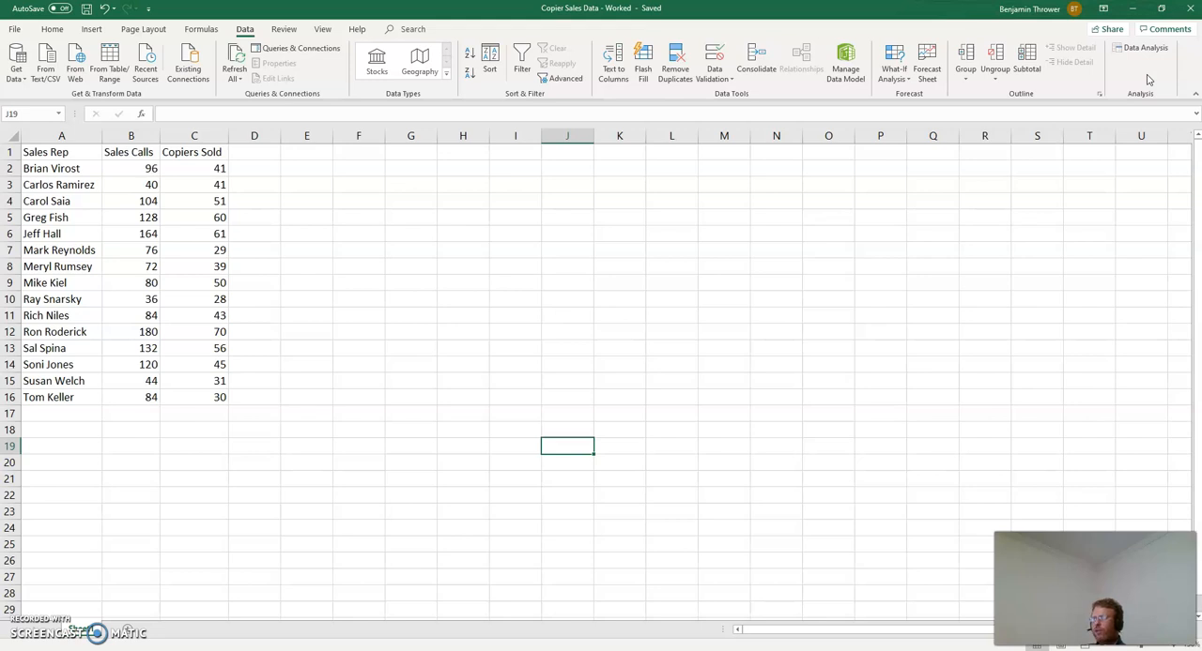
click(1136, 62)
click(1127, 71)
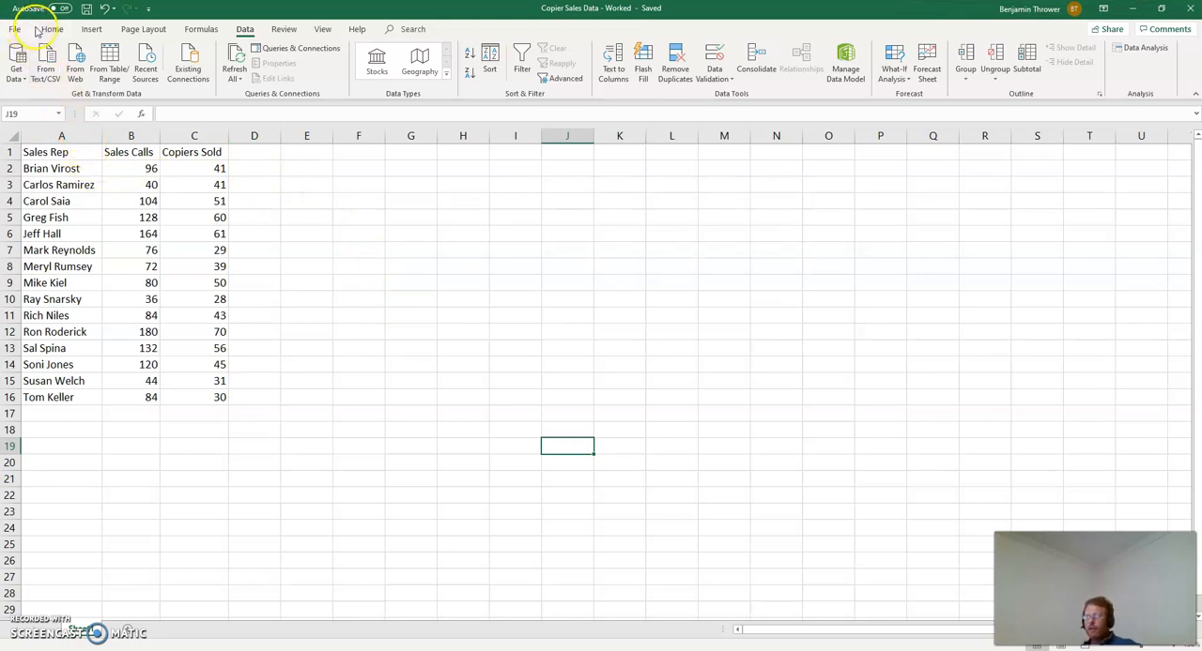
click(91, 29)
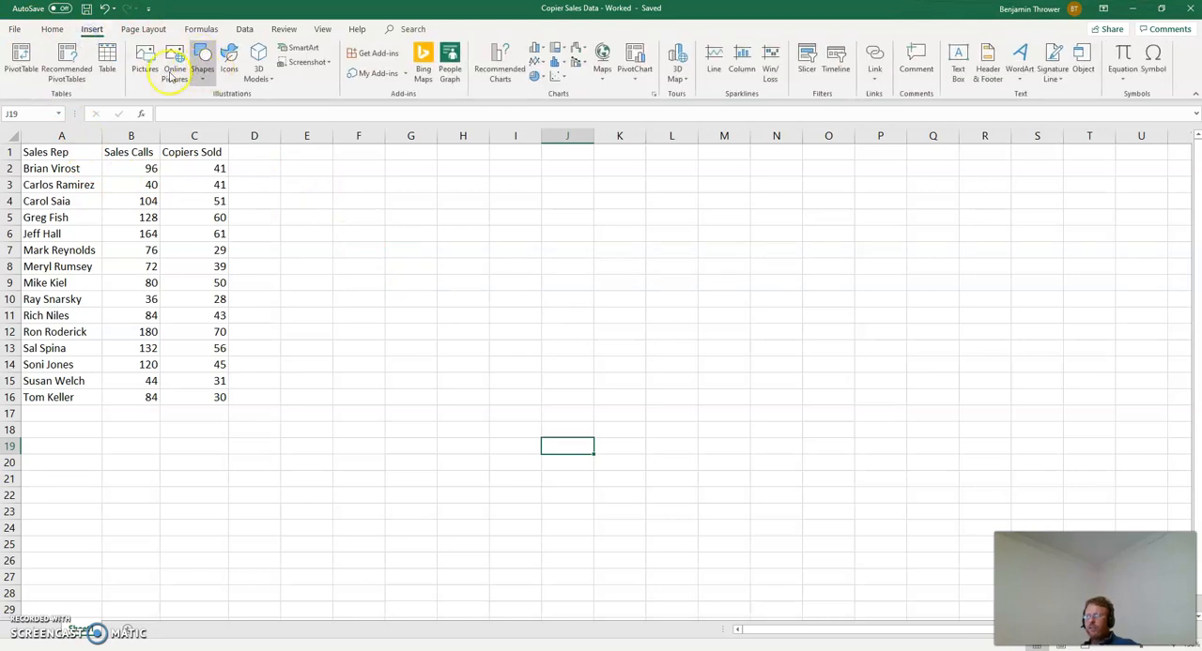
click(558, 77)
click(566, 115)
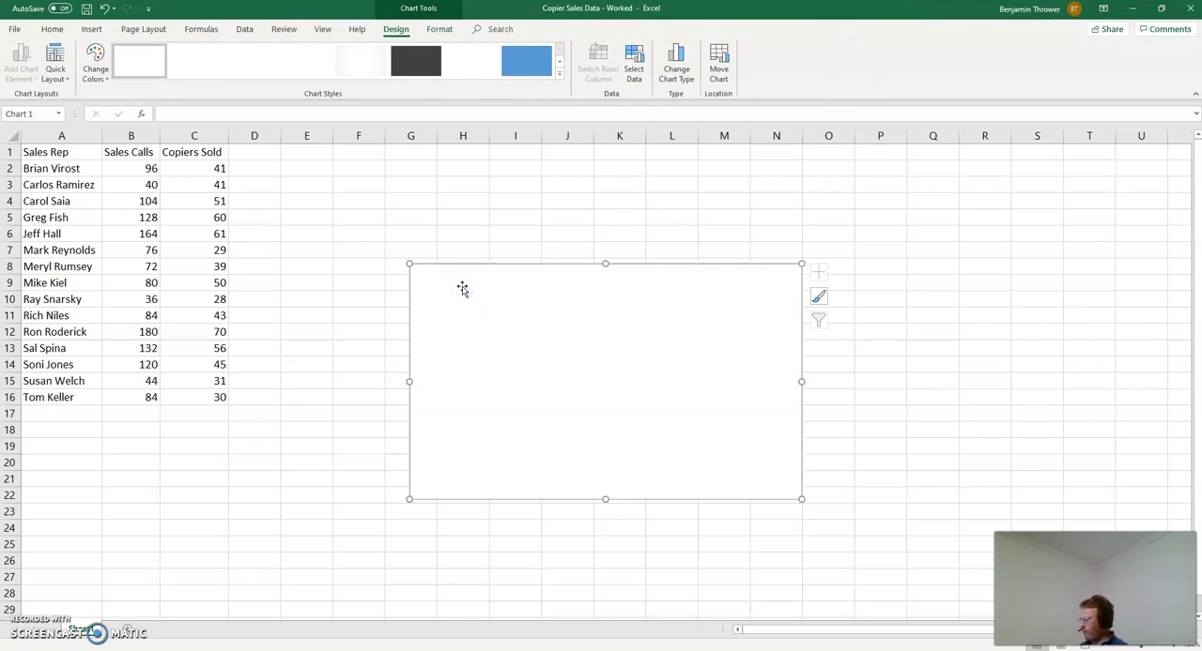
key(Delete)
Step: Insert a markers-only scatter chart from the Sales Calls and Copiers Sold data in B1:C16
drag(131, 152, 179, 397)
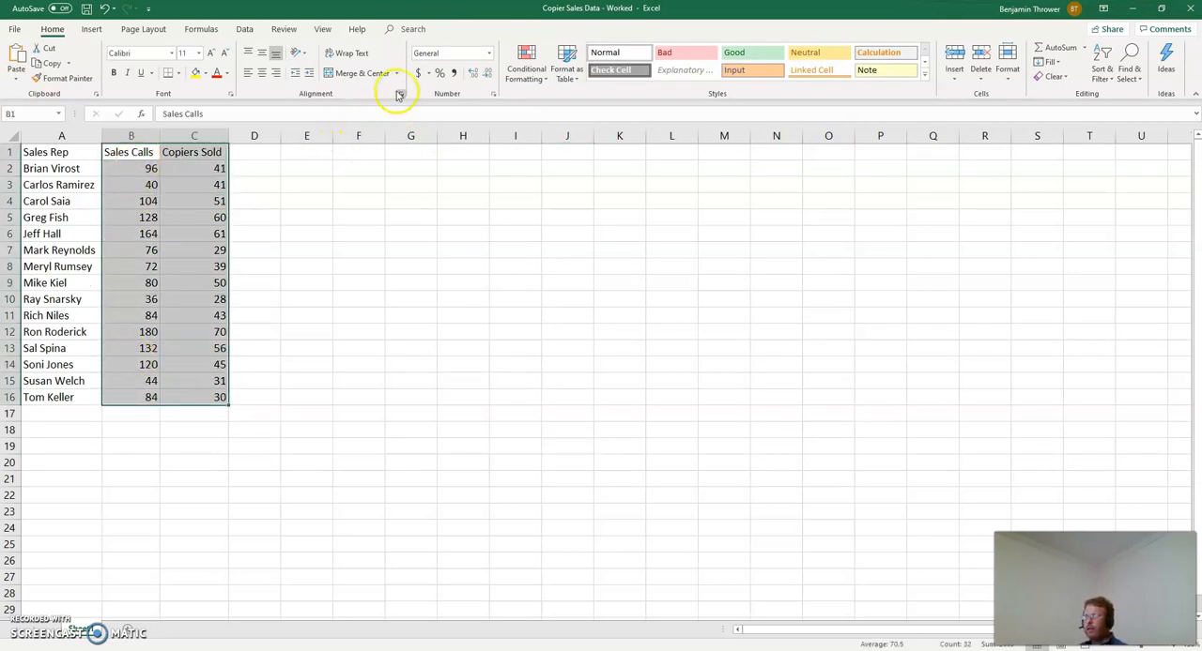
click(93, 31)
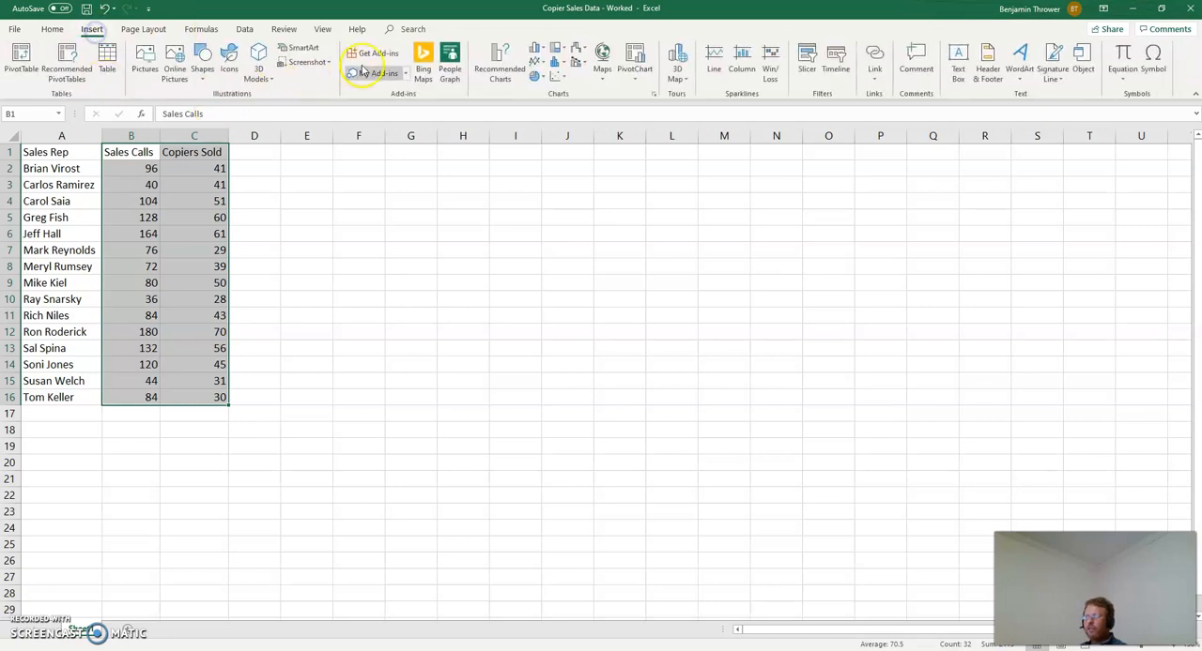
click(556, 74)
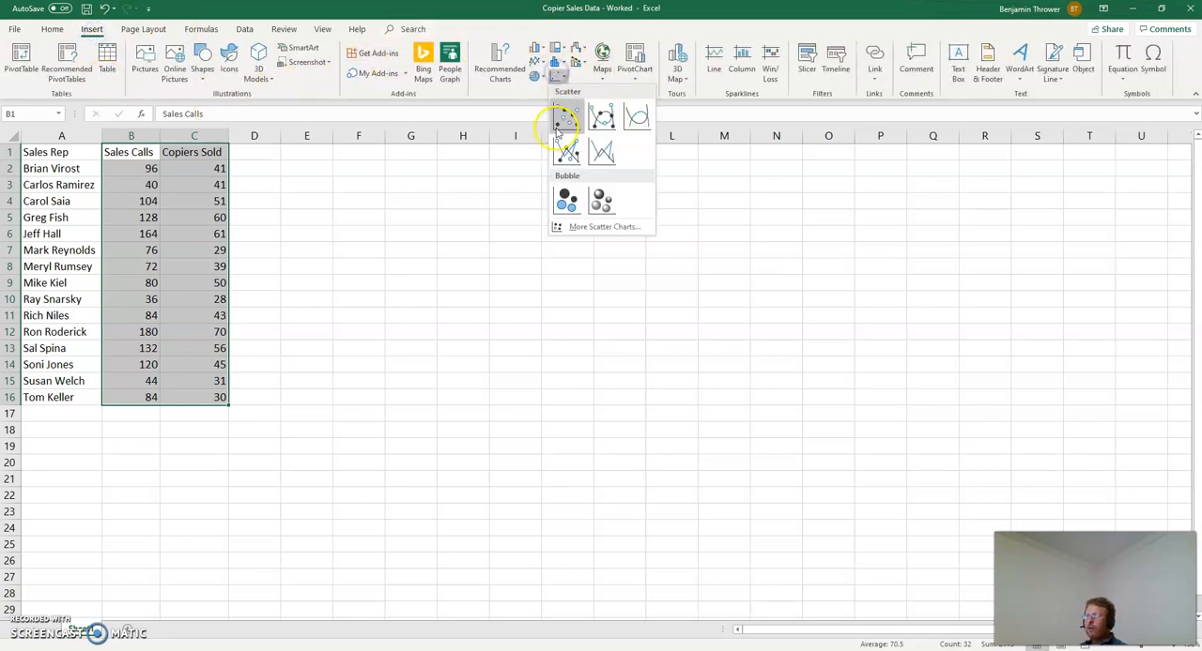
click(566, 115)
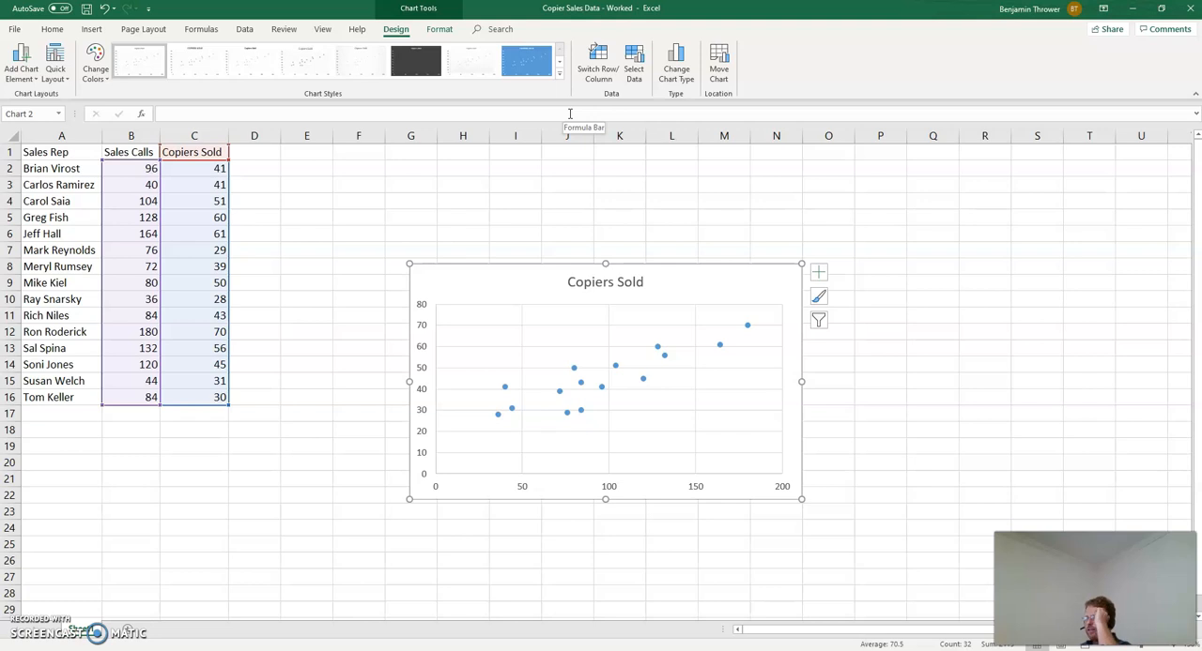
Step: Add a linear trendline to the Copiers Sold series and display its equation on the chart
right_click(603, 388)
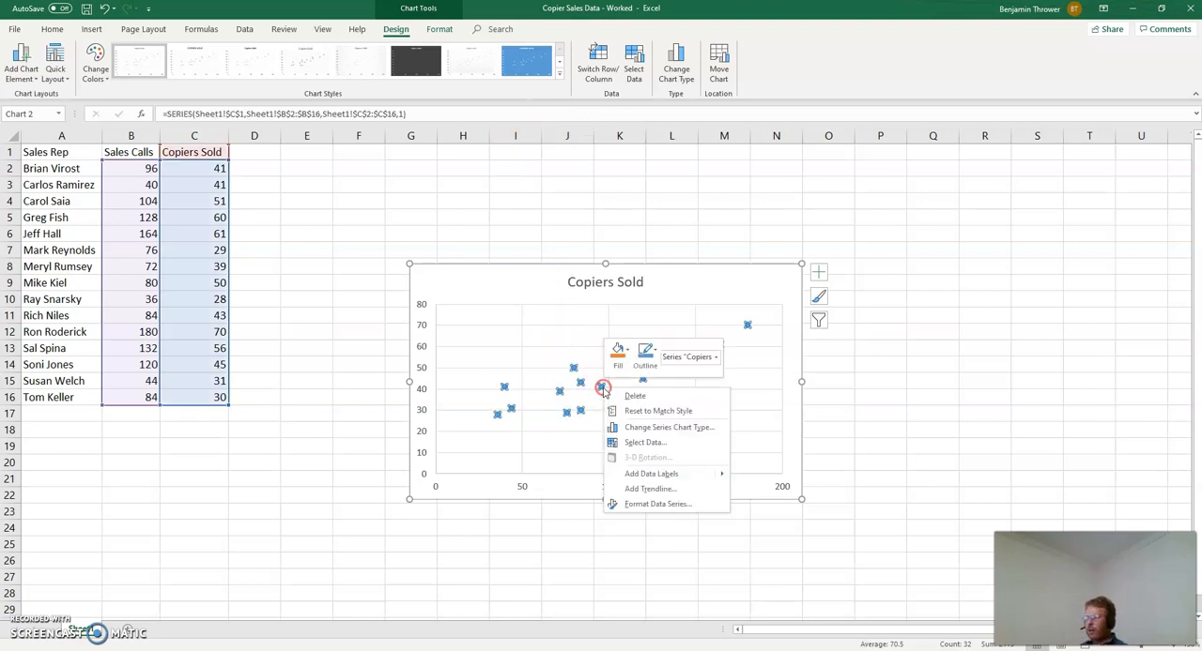
click(647, 488)
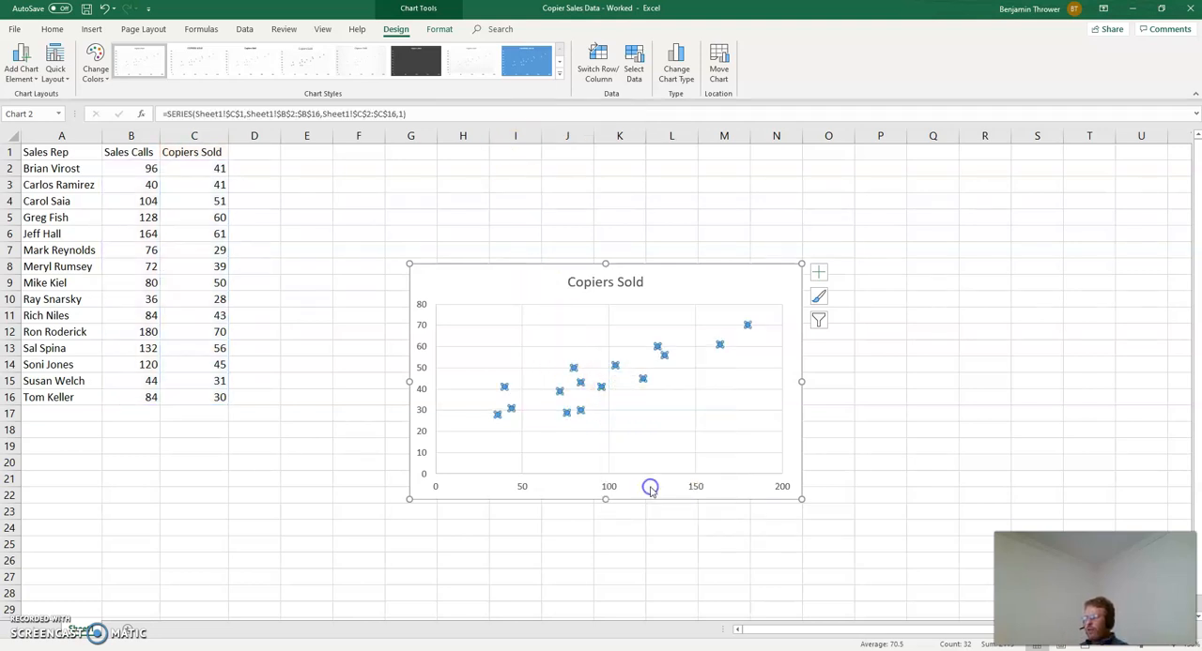
right_click(664, 360)
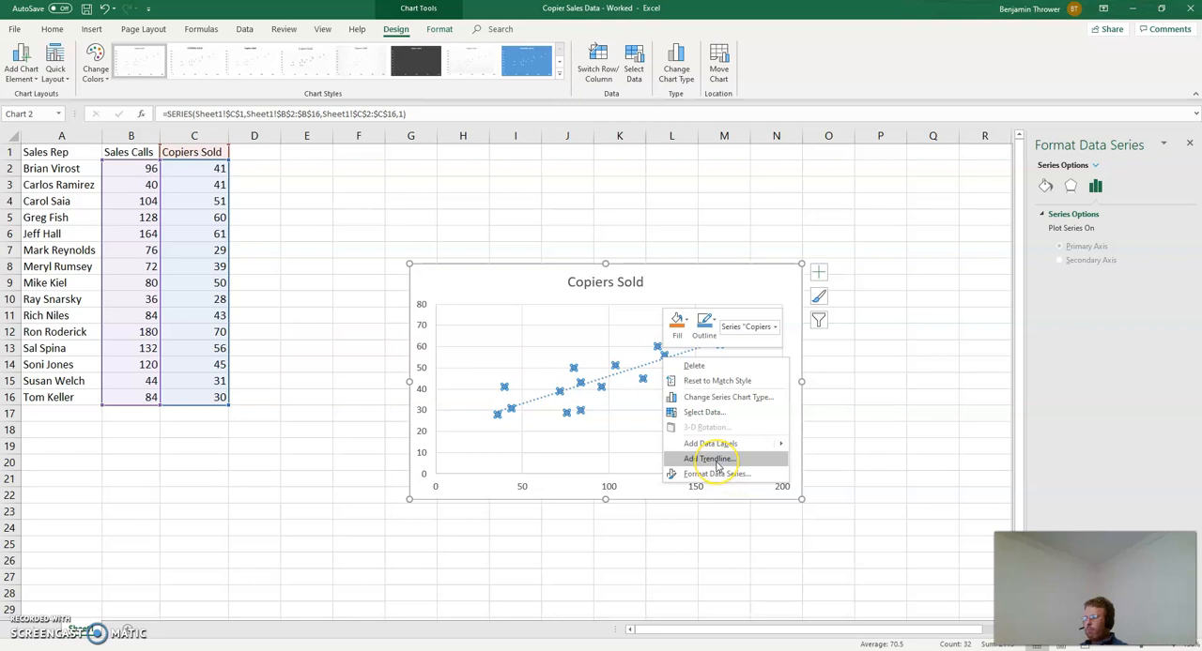
click(818, 272)
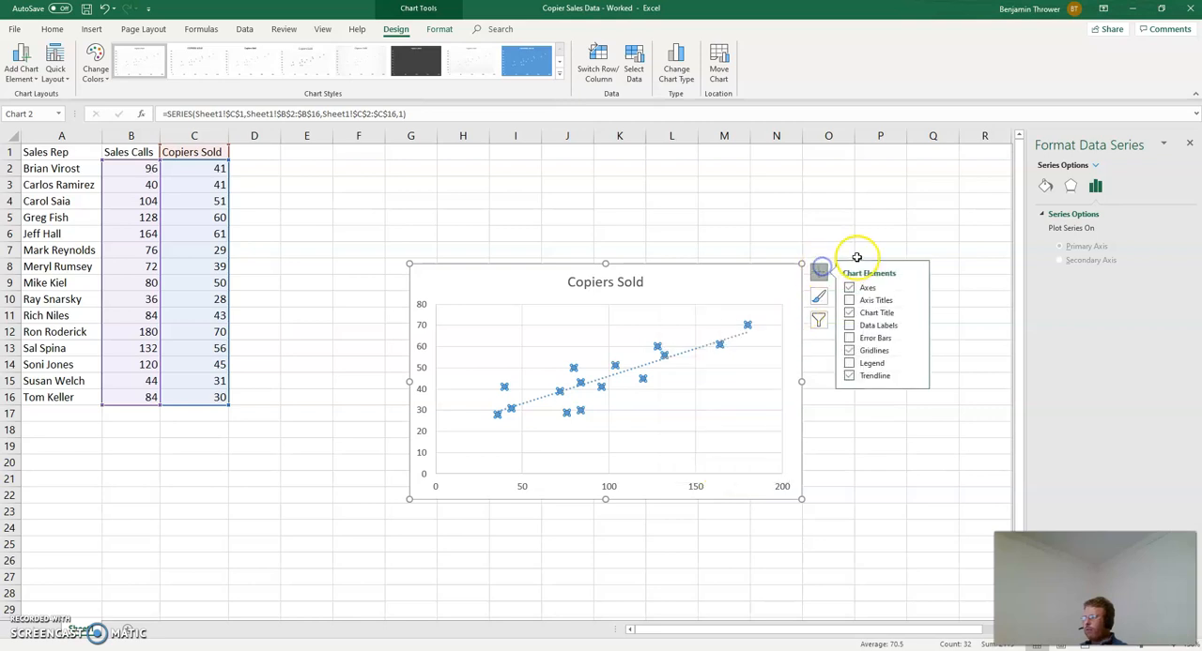
click(916, 377)
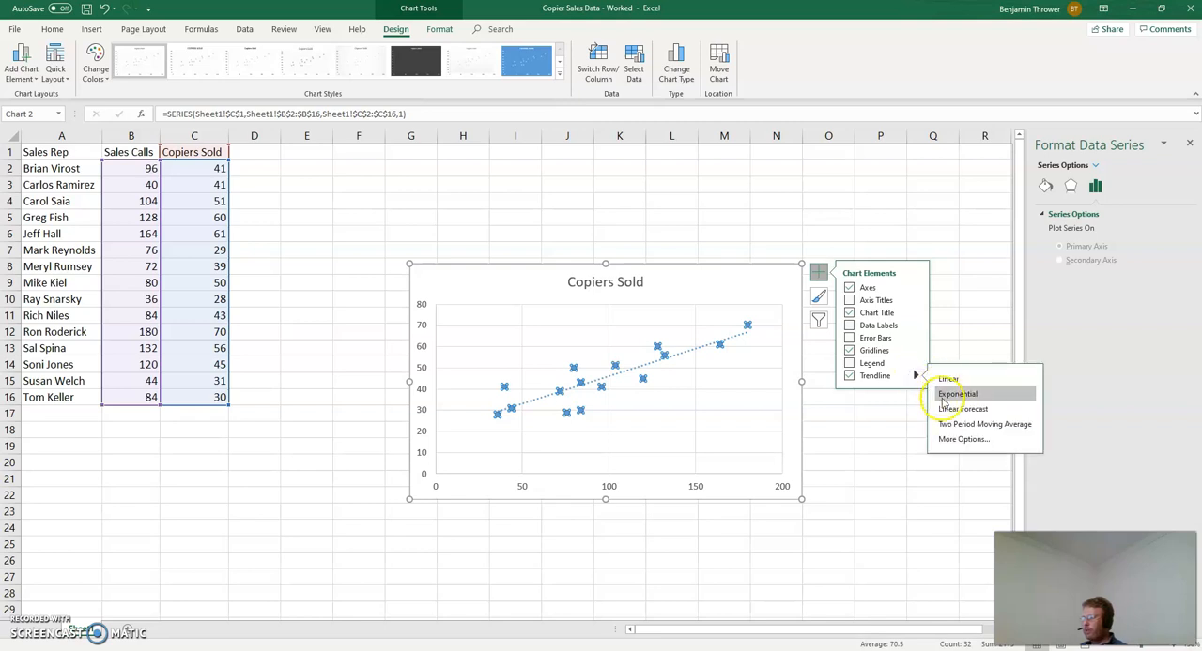
click(959, 440)
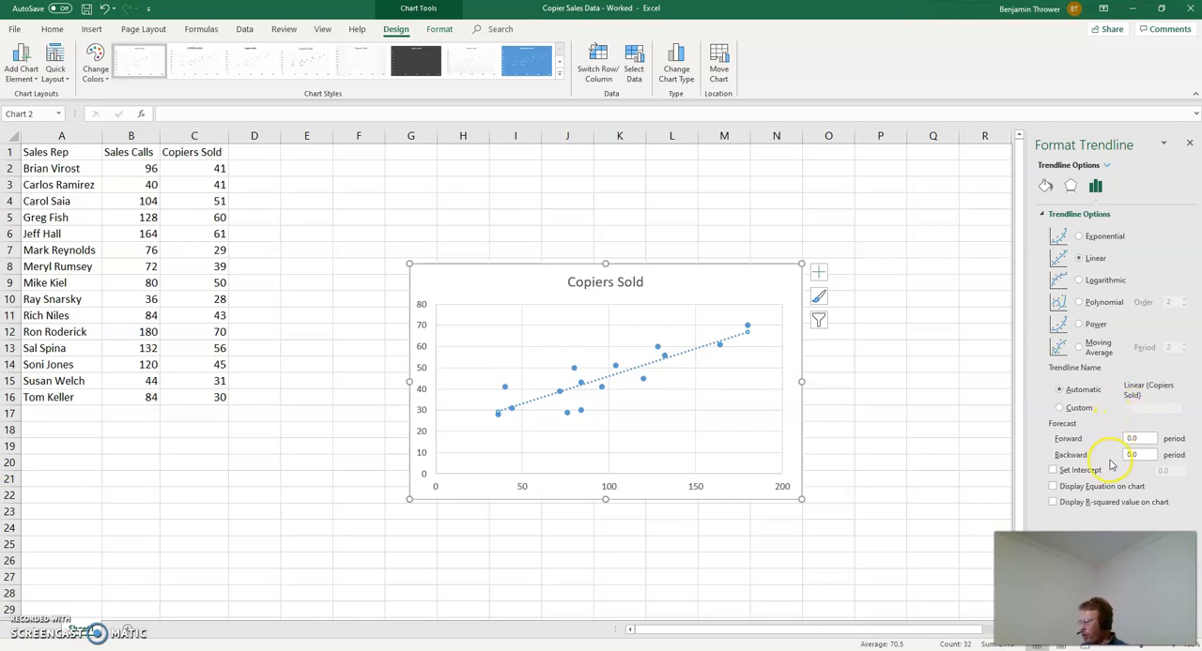
click(1053, 487)
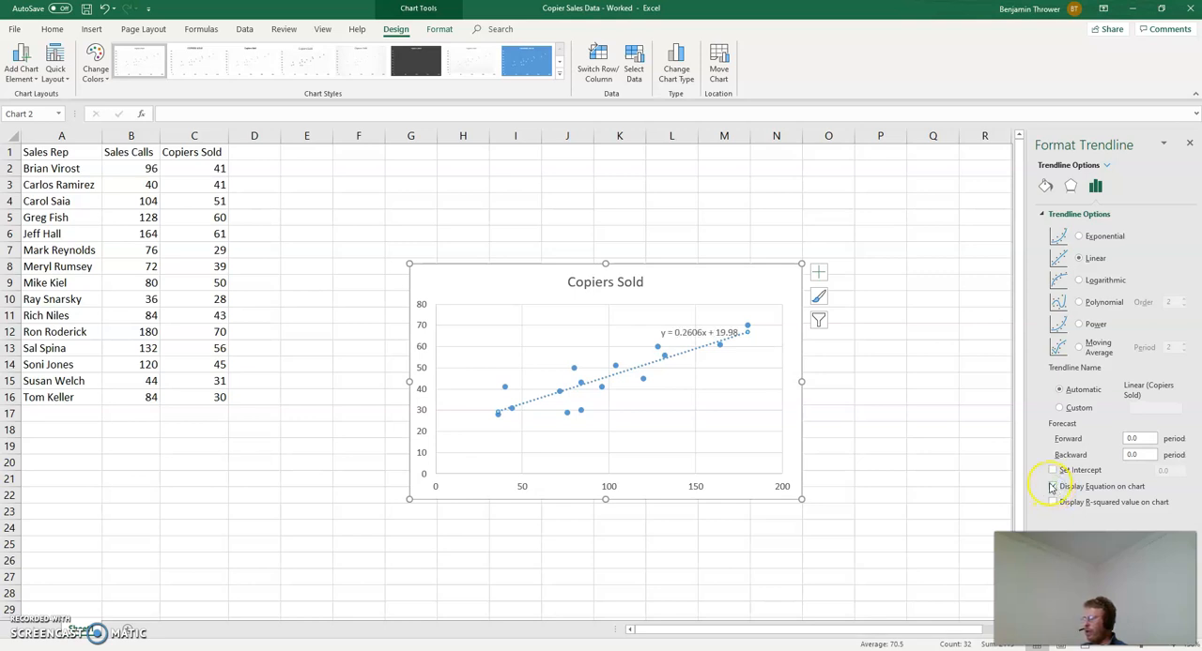
Step: Move the trendline equation label out of the plot area to the blank space beside the chart title
click(705, 330)
drag(578, 279, 502, 278)
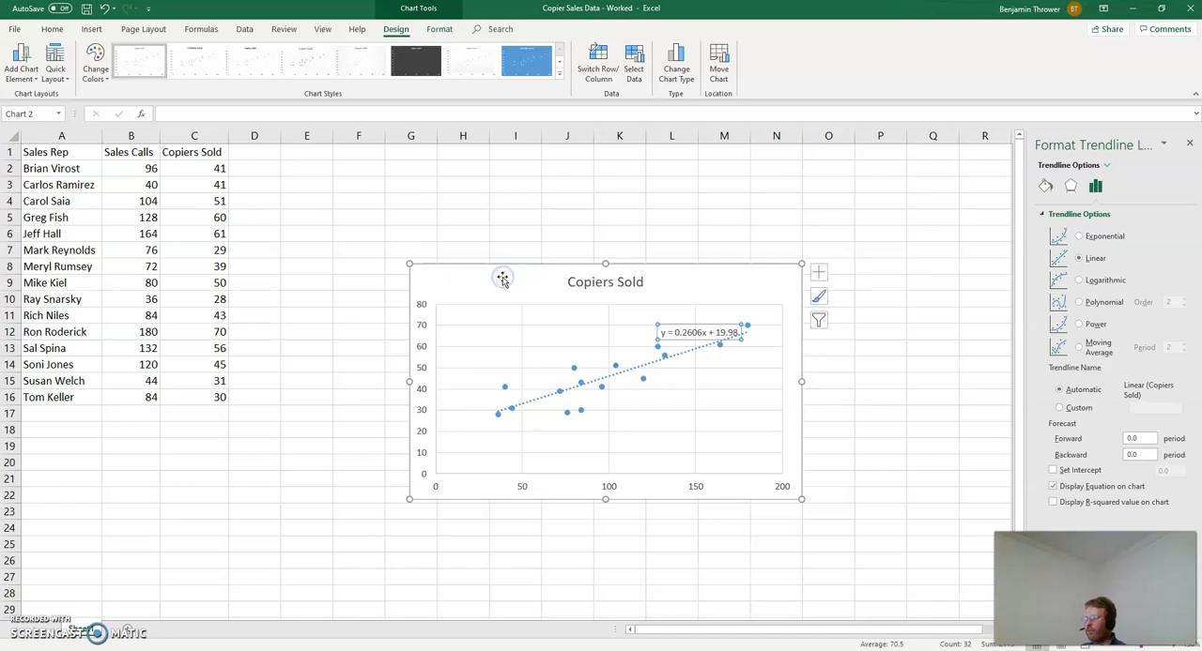
click(594, 195)
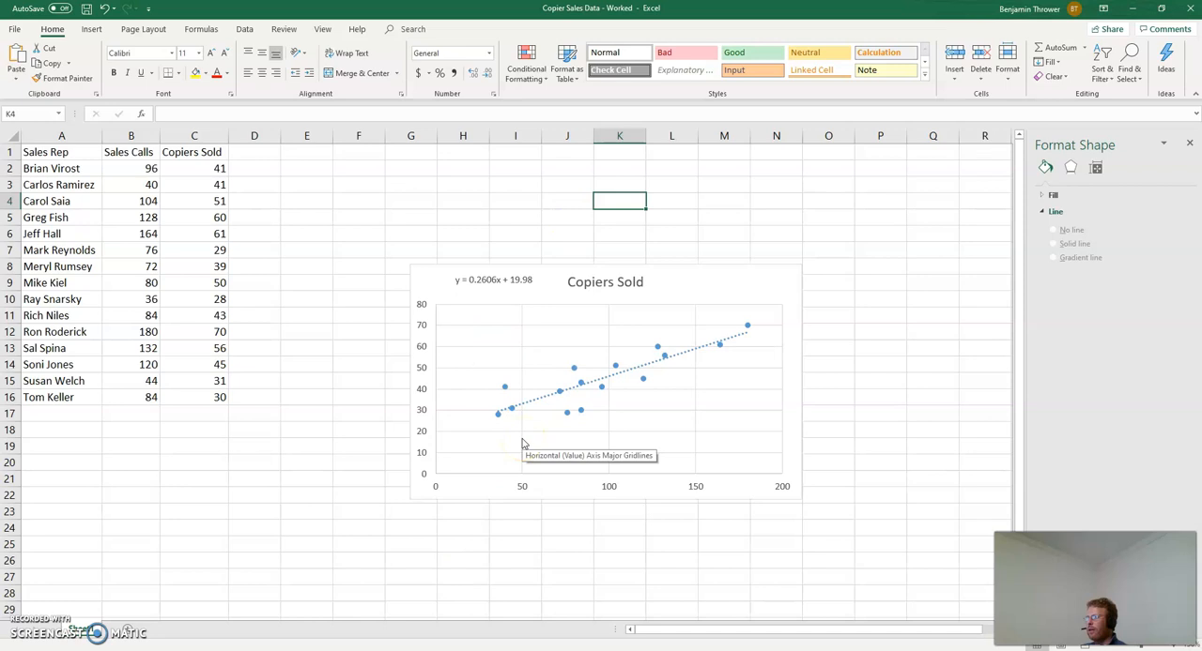
Step: Shrink the scatter chart slightly and place it directly below the data table, starting at about row 17
drag(430, 282, 200, 477)
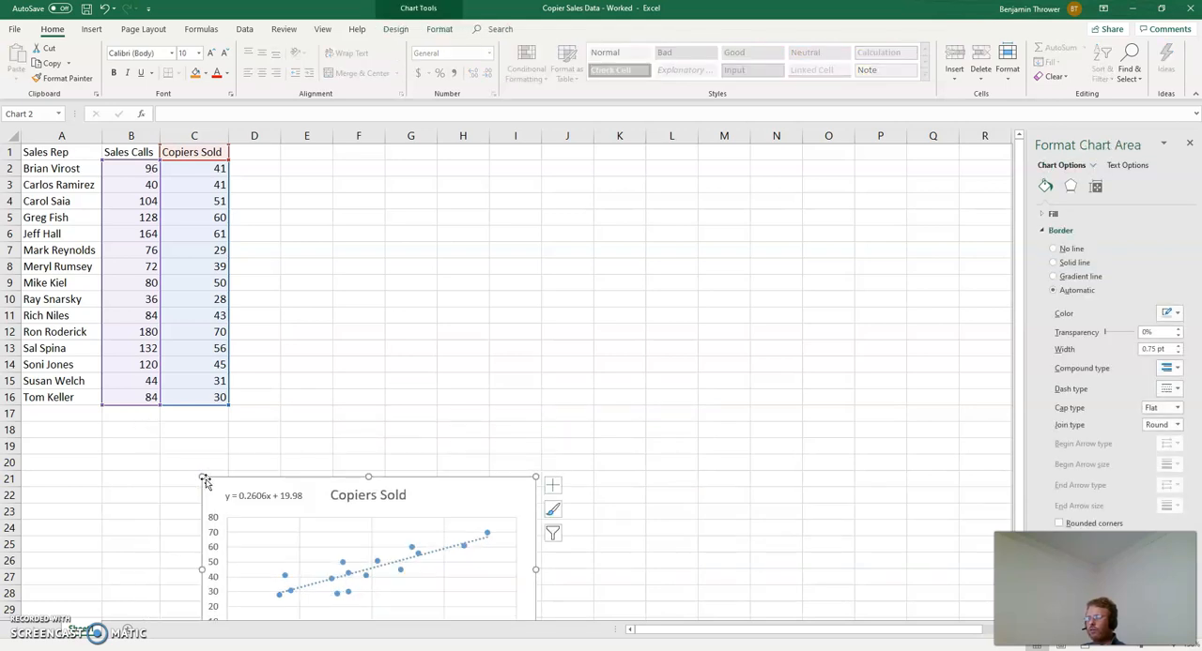
drag(214, 488, 84, 429)
click(566, 574)
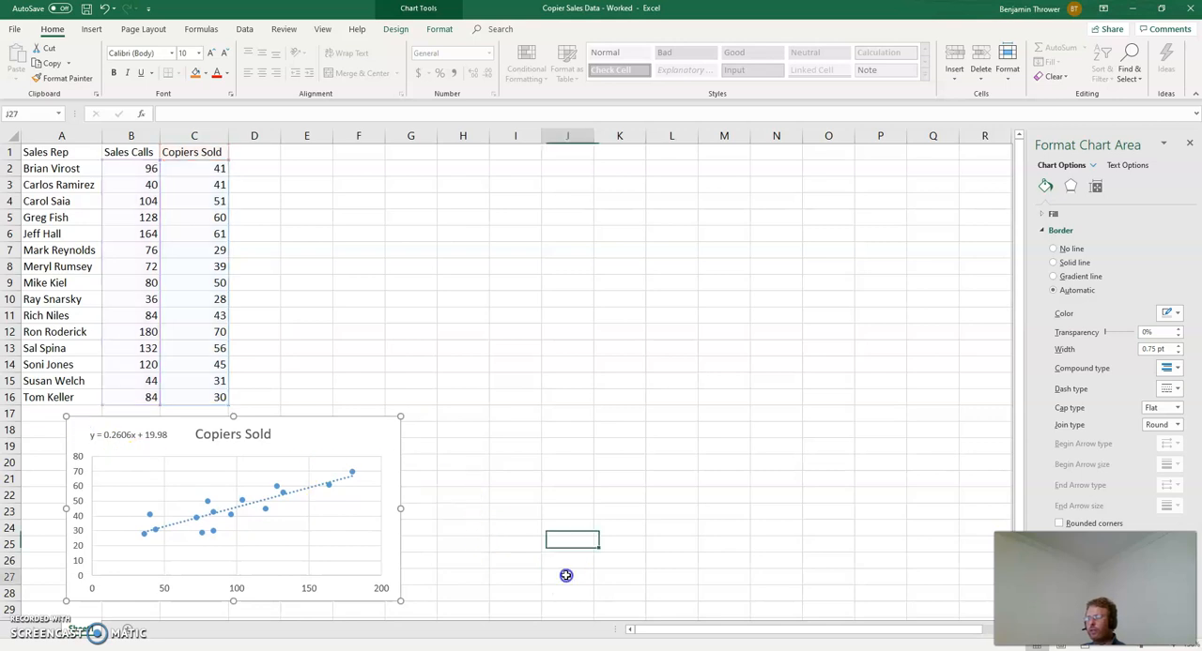
click(440, 252)
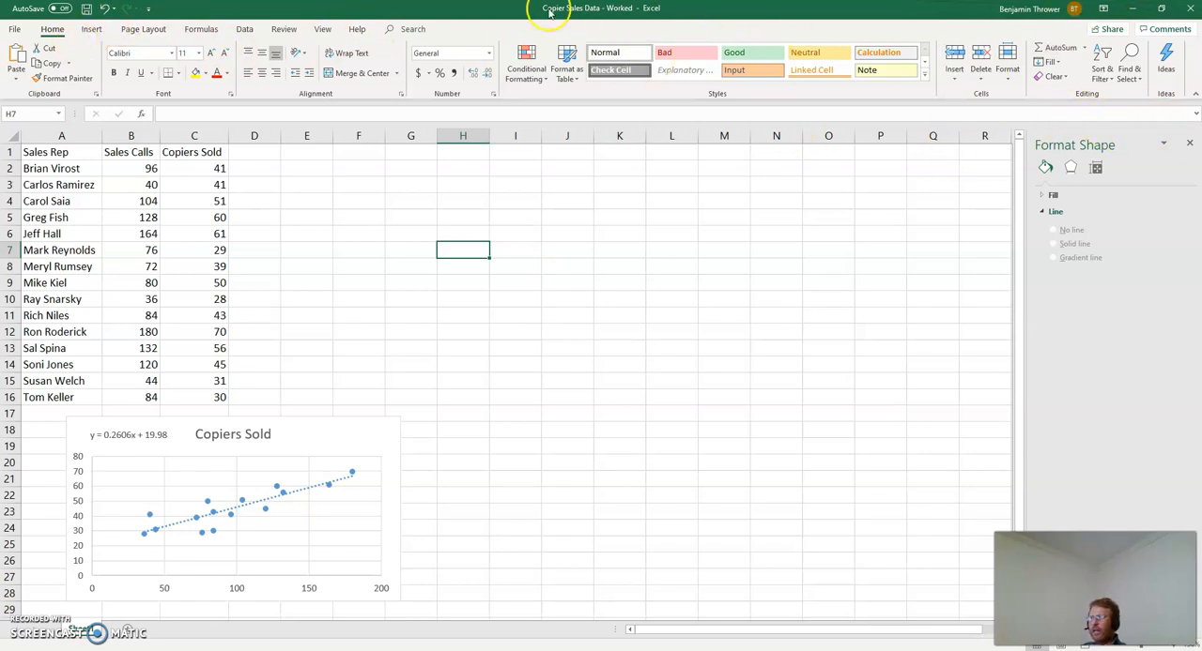
Step: Set up a Regression analysis with Y range C1:C16, X range B1:B16, labels included and a 95% confidence level
click(242, 29)
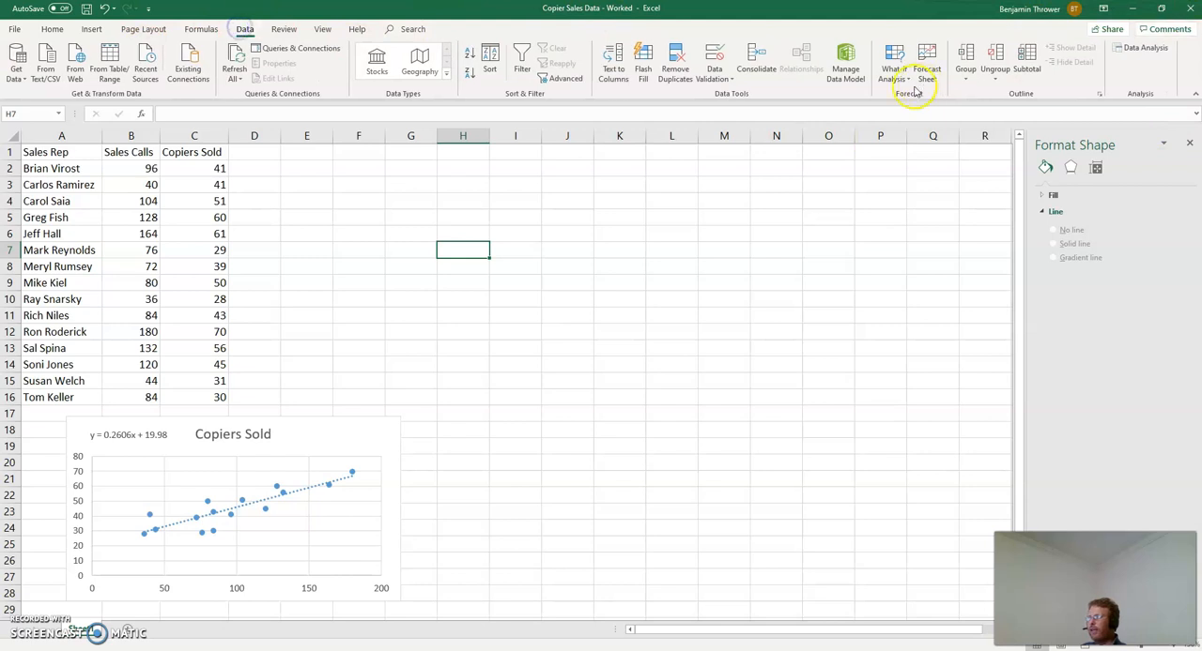
click(1155, 48)
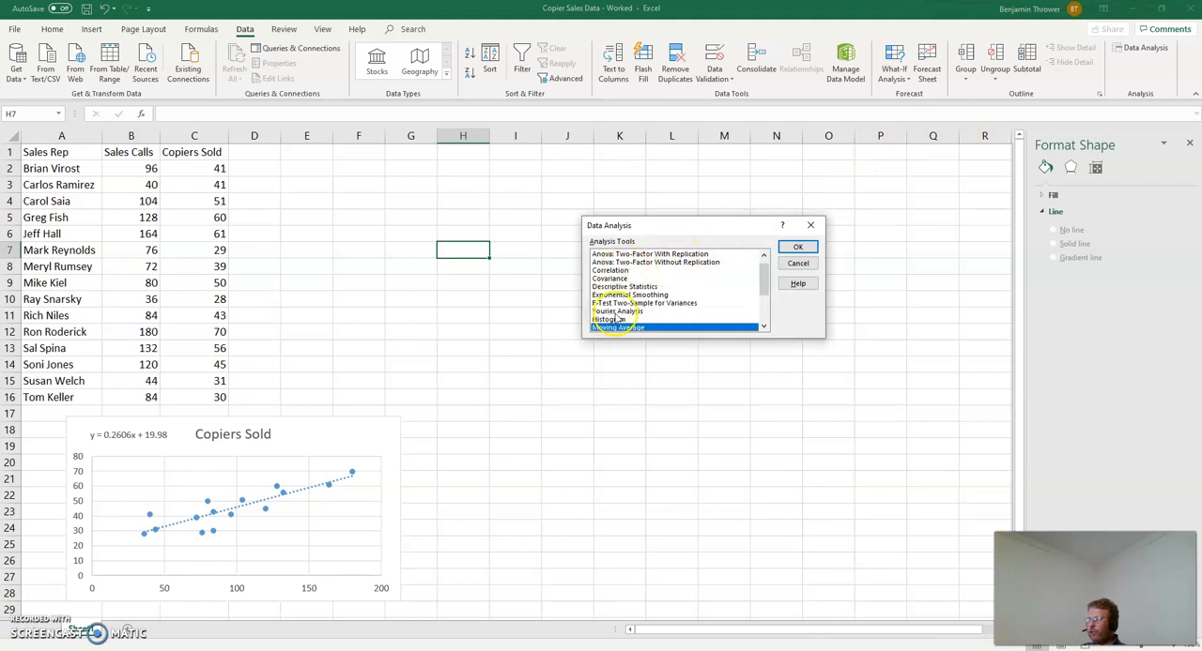
scroll(631, 315, down, 2)
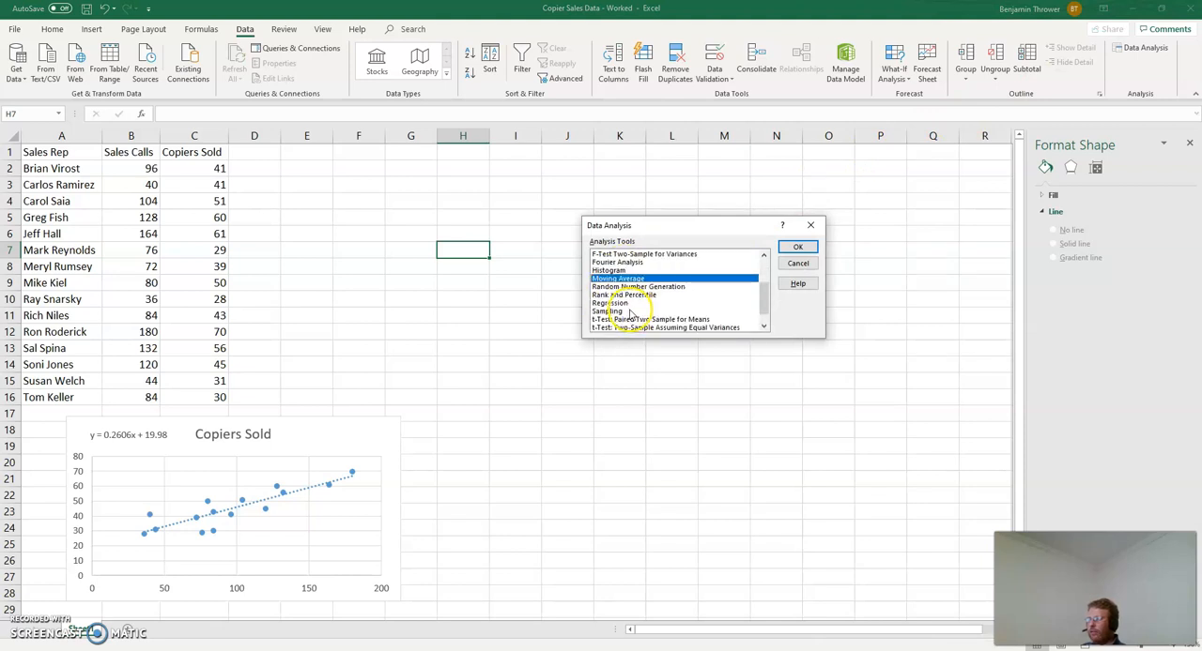
click(609, 303)
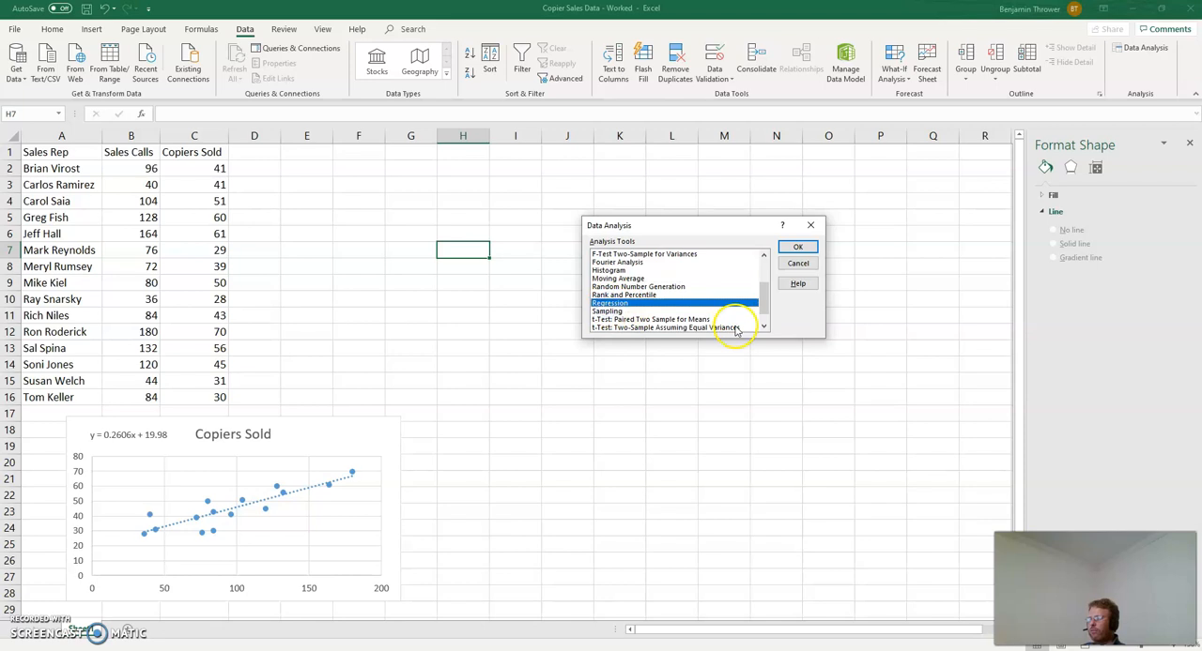
click(807, 249)
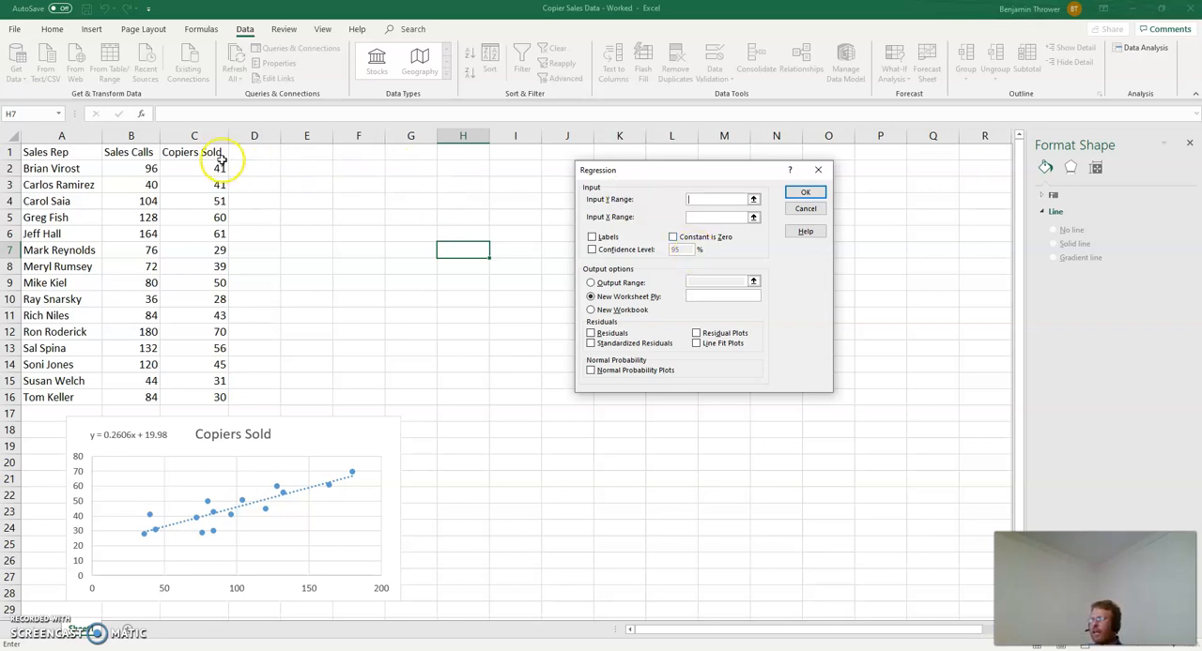
drag(186, 158, 196, 393)
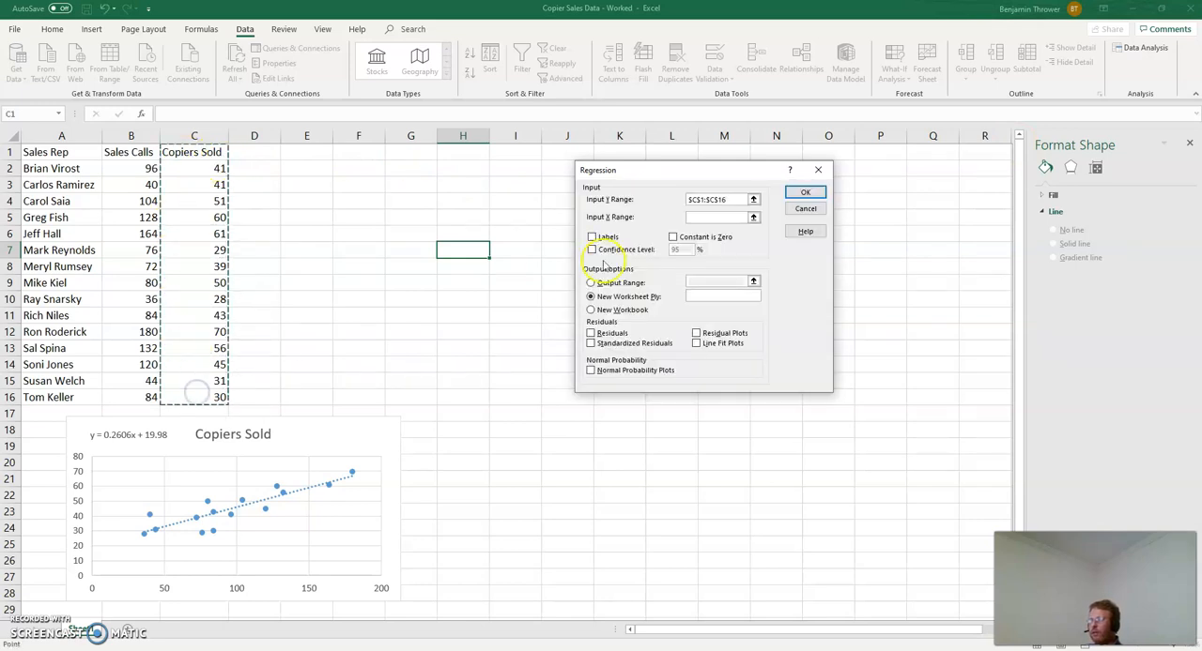
click(709, 217)
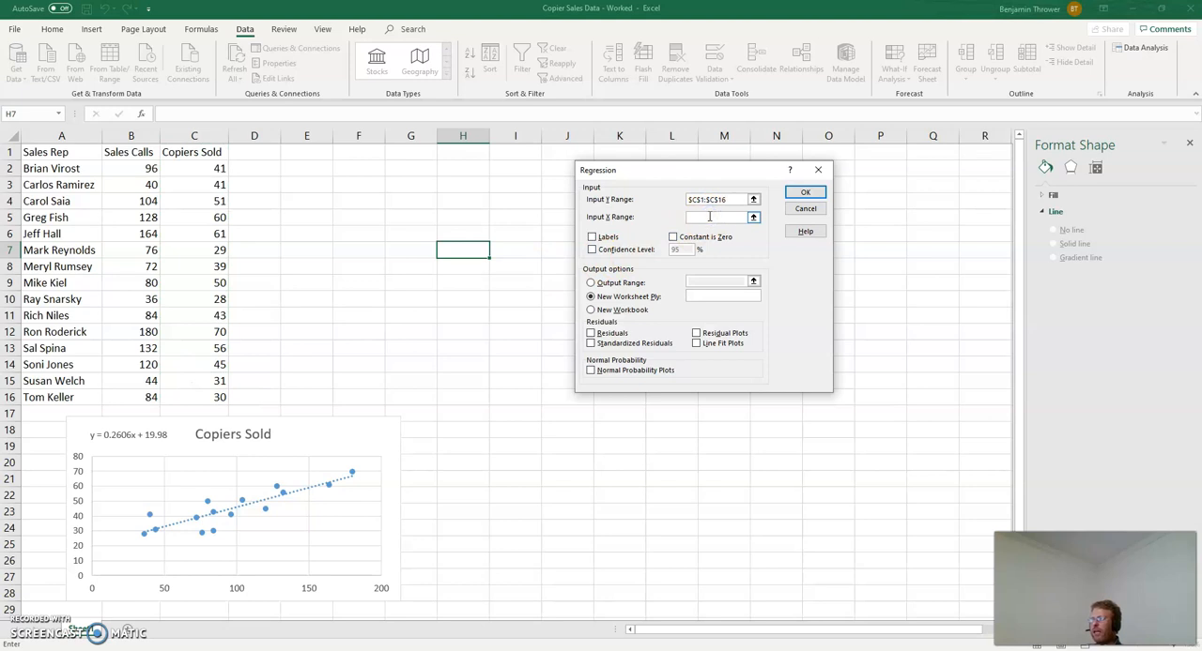
drag(139, 155, 138, 396)
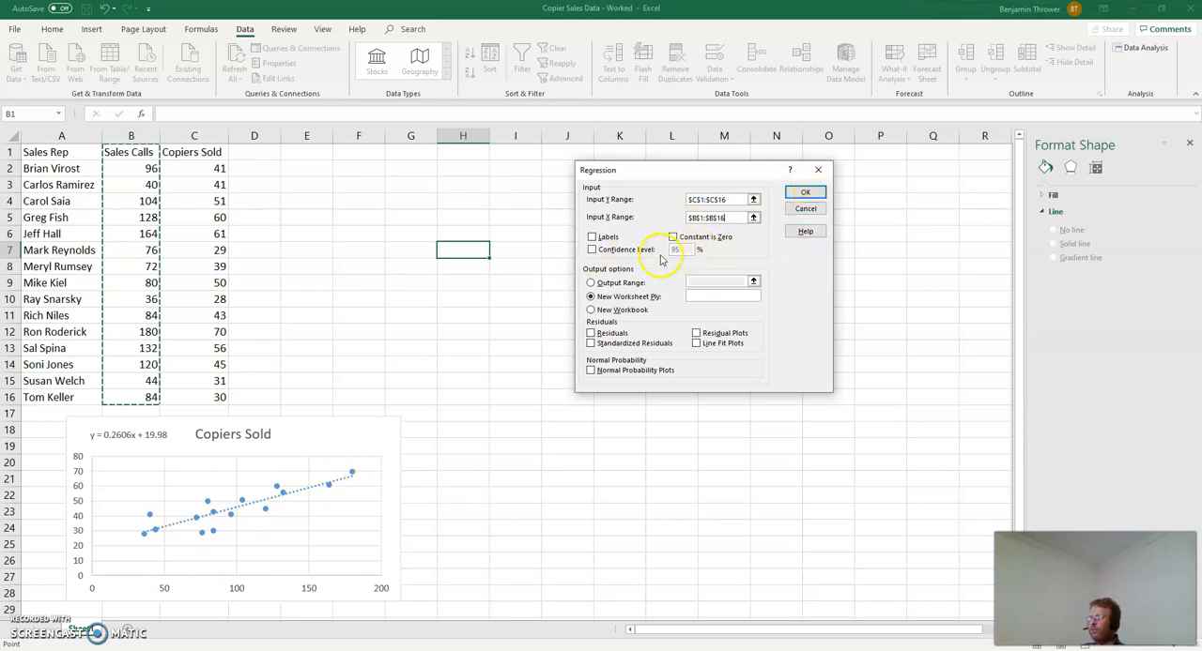
click(593, 237)
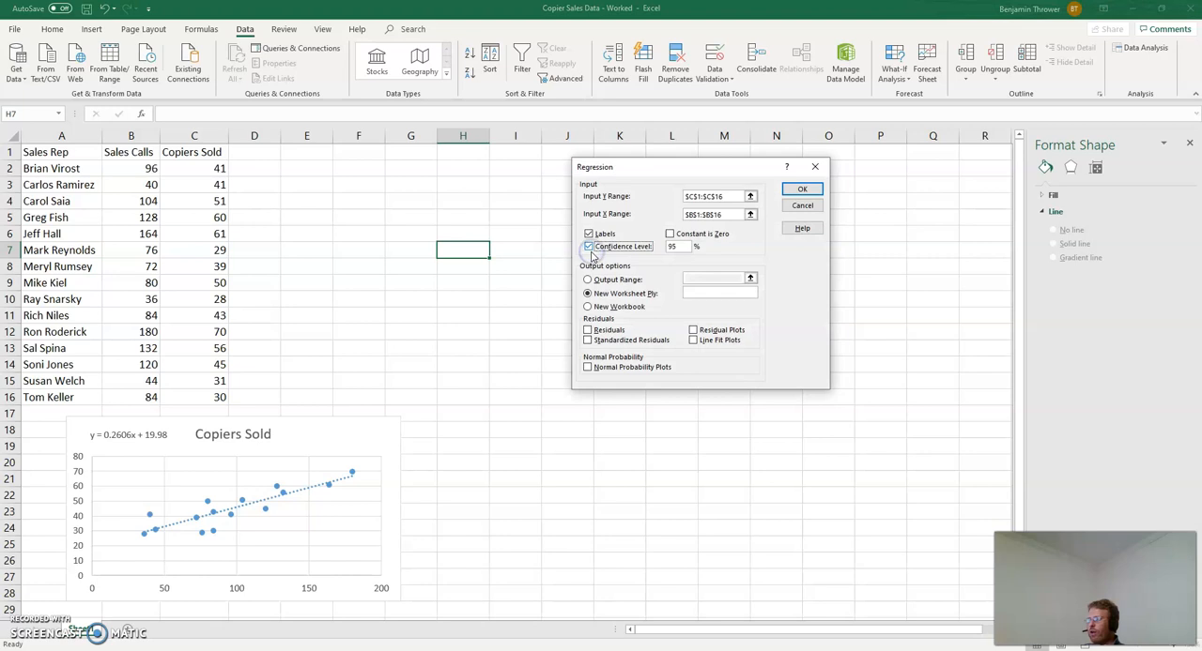
click(589, 247)
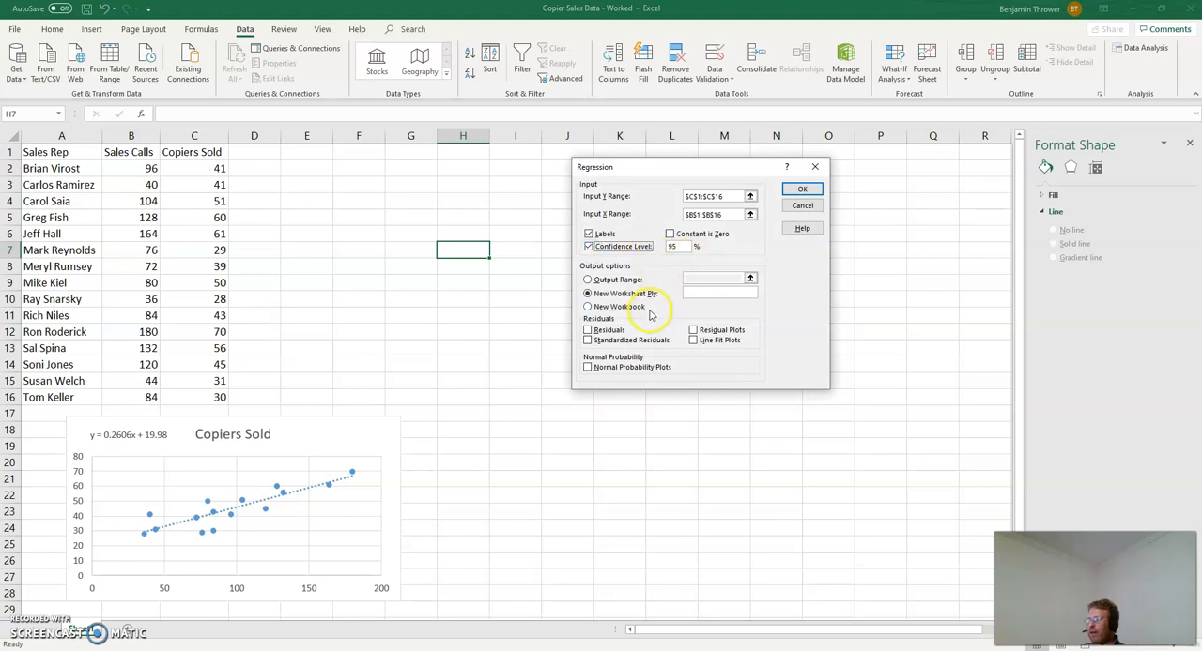
Step: Run the regression with its output range starting at cell I2 and residuals included
click(589, 281)
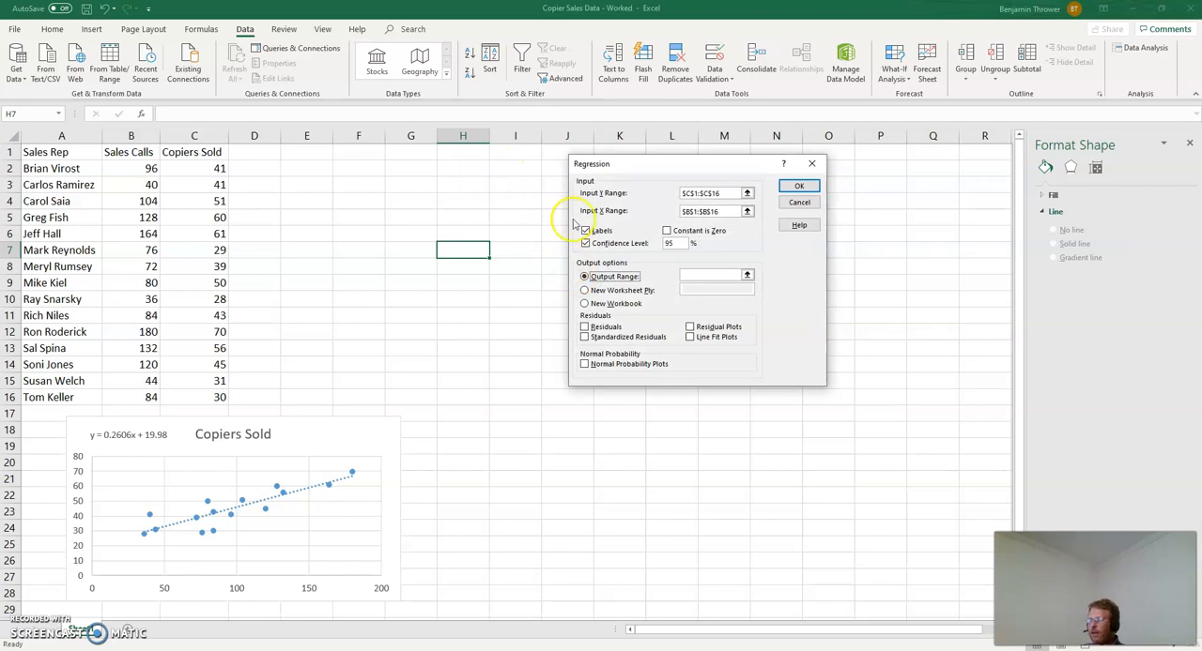
click(709, 274)
click(497, 171)
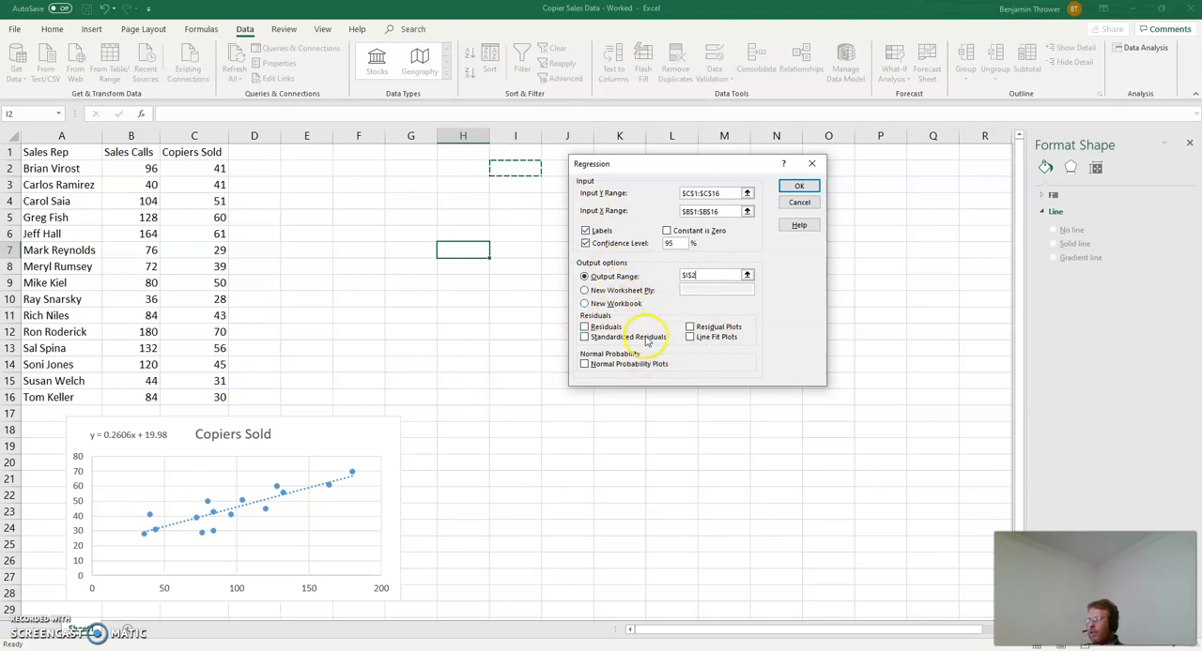
click(586, 327)
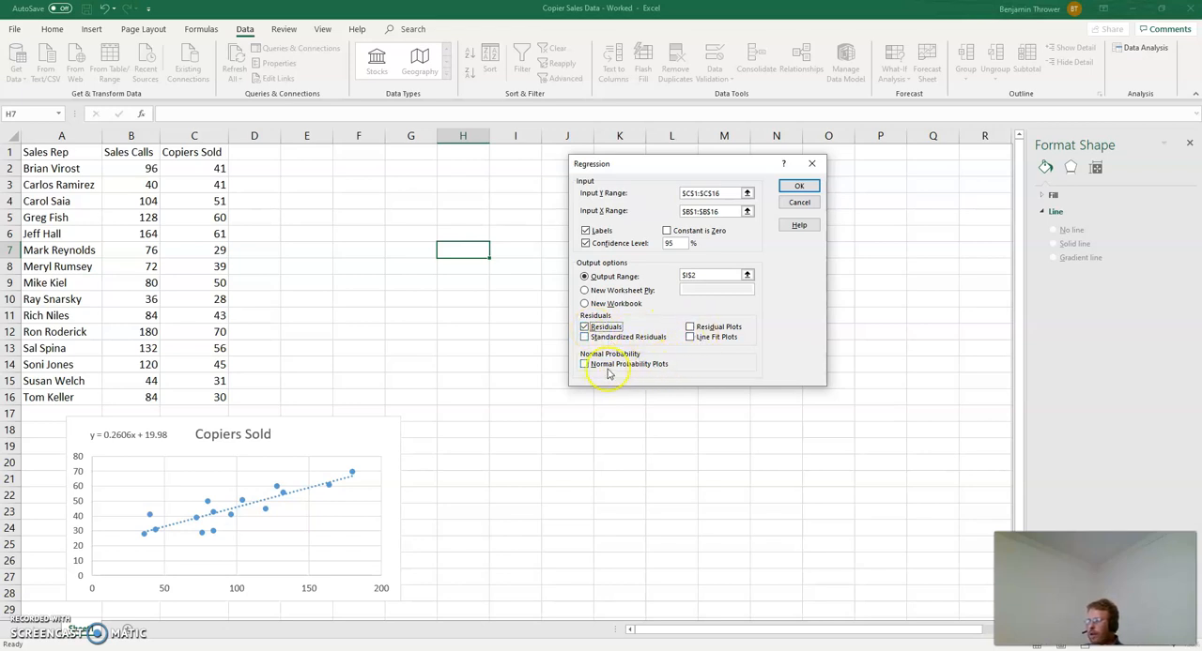
click(799, 187)
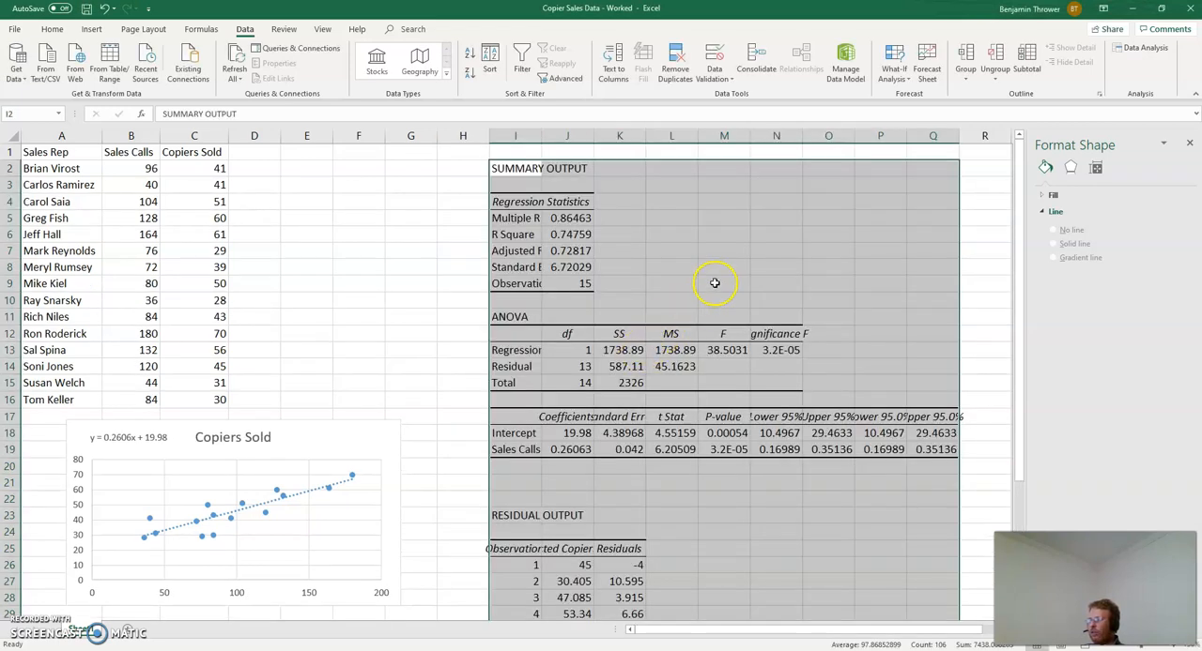
click(714, 283)
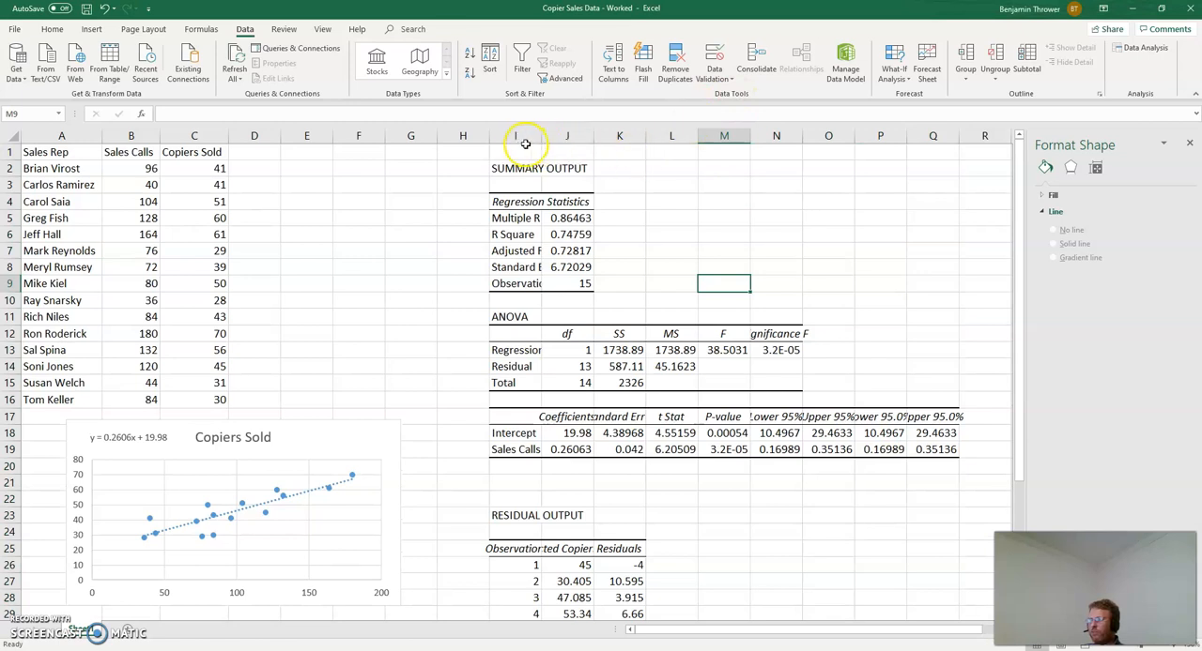
Step: Delete the empty column H directly before the regression output
click(463, 136)
right_click(462, 136)
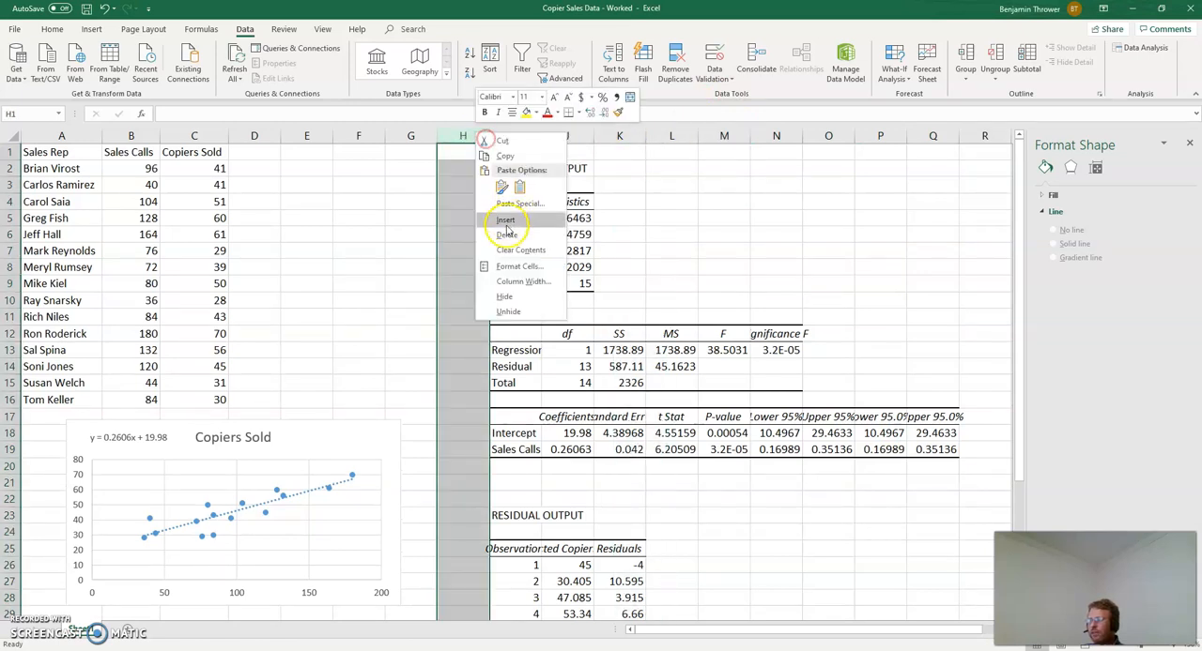
click(506, 235)
click(666, 230)
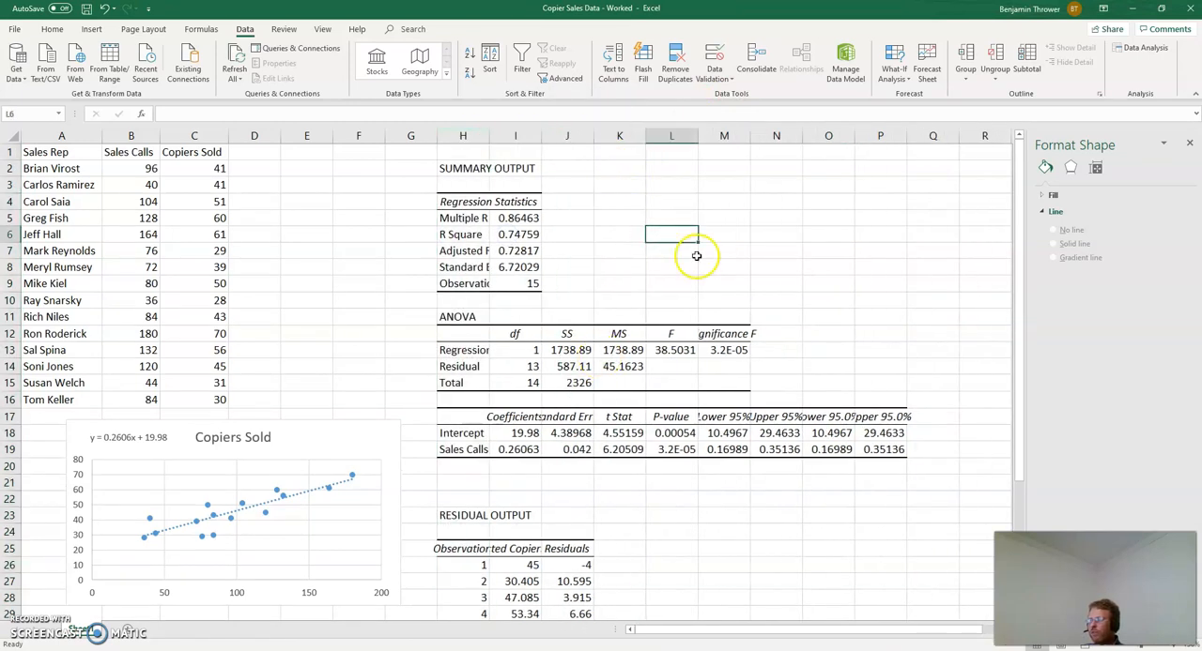
Step: Autofit columns H through P to the regression output and shift the scatter chart slightly left, away from the output
drag(460, 136, 866, 139)
double_click(750, 136)
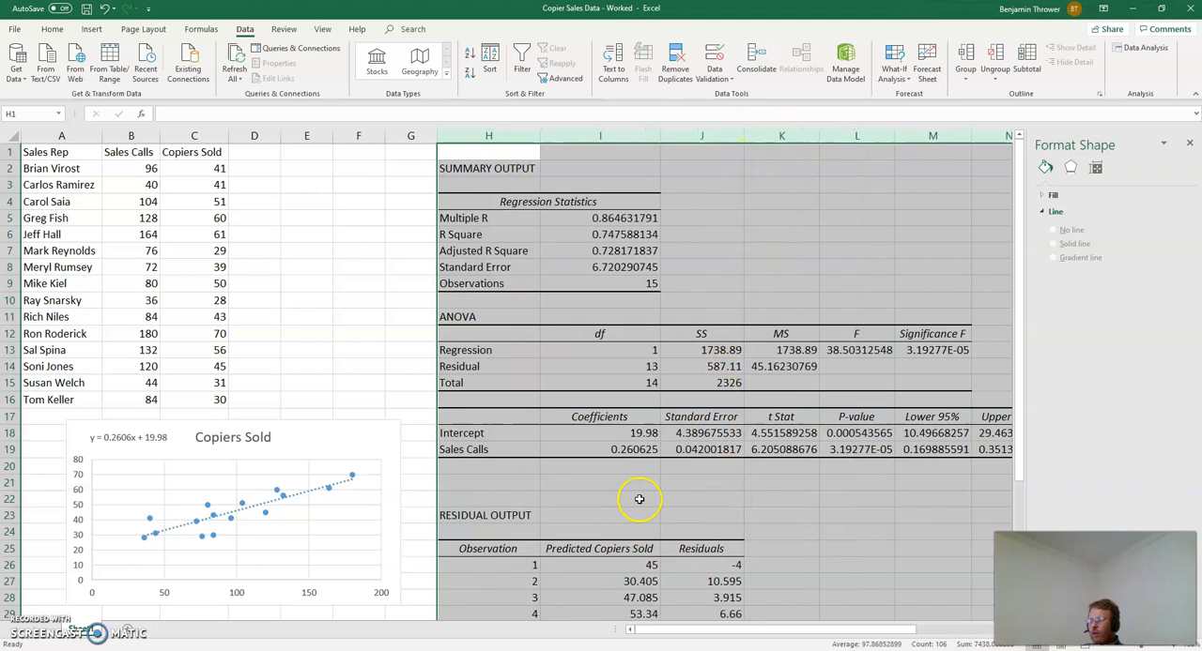
drag(81, 428, 54, 434)
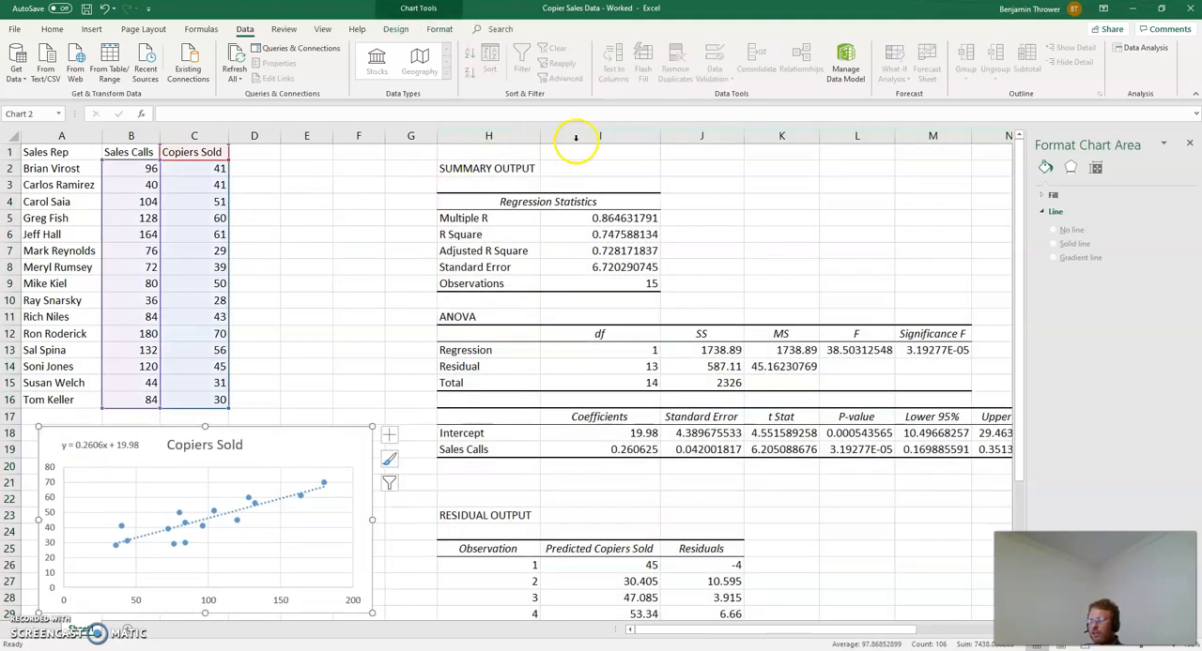
Step: Delete the empty column G between the sales data and the regression output
click(413, 136)
right_click(413, 137)
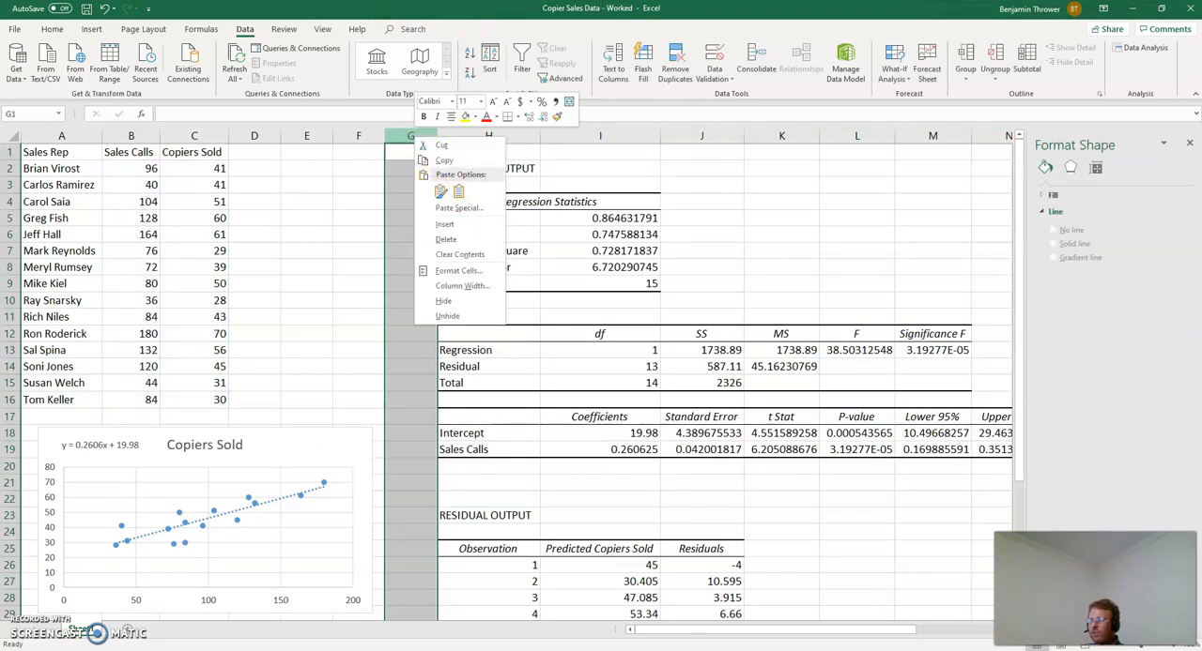
click(462, 240)
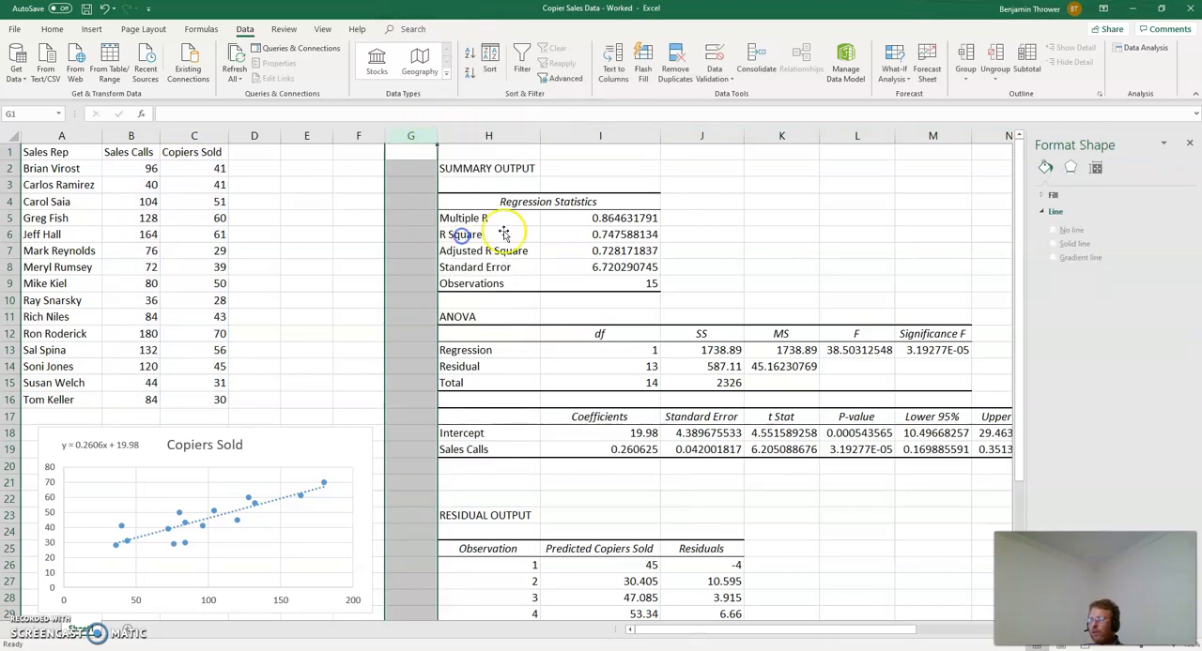
click(677, 250)
scroll(741, 460, down, 2)
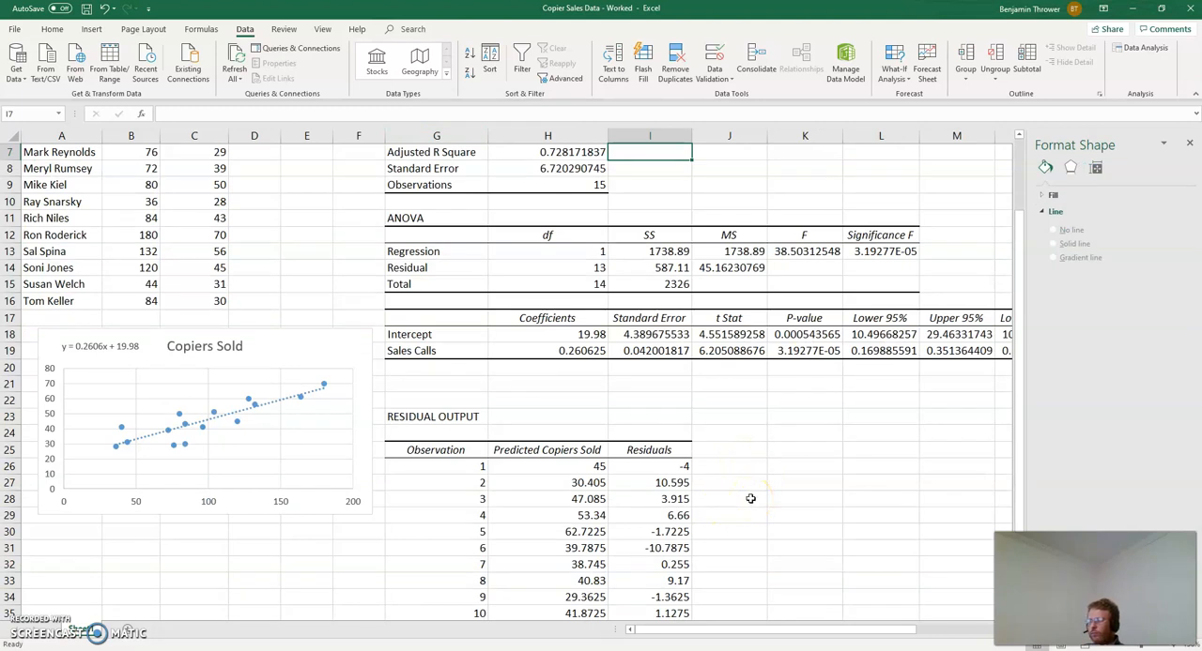
scroll(750, 498, up, 2)
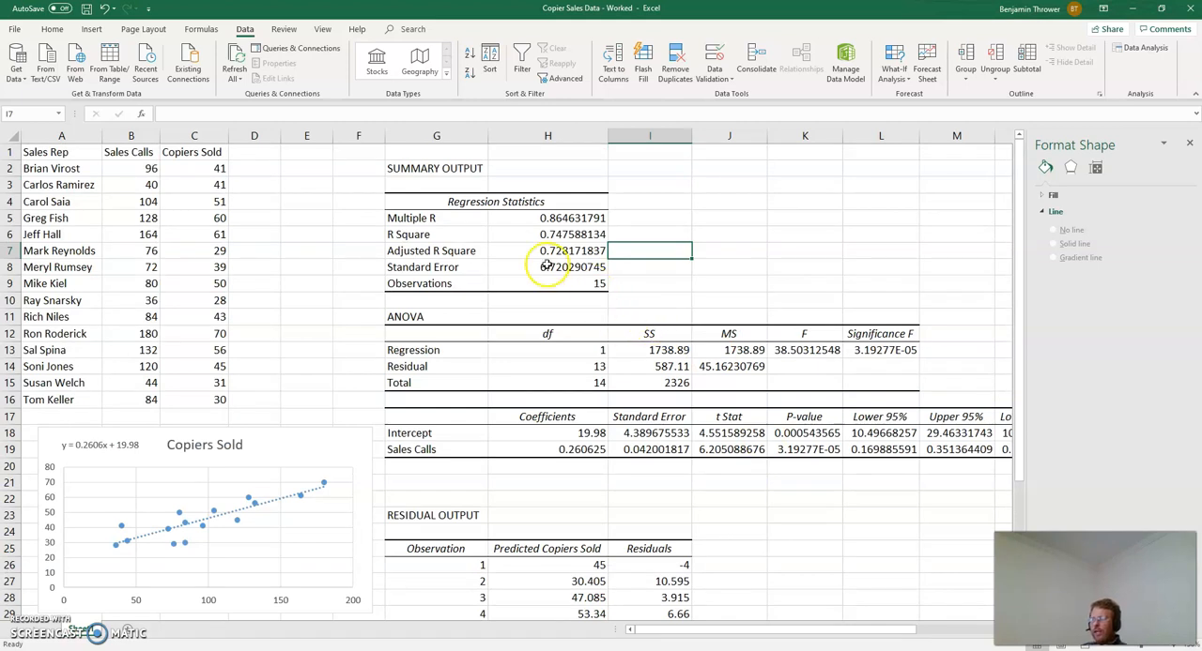
Step: Calculate the correlation between sales calls and copiers sold in cell J5 with =CORREL(B1:B16,C1:C16)
click(776, 221)
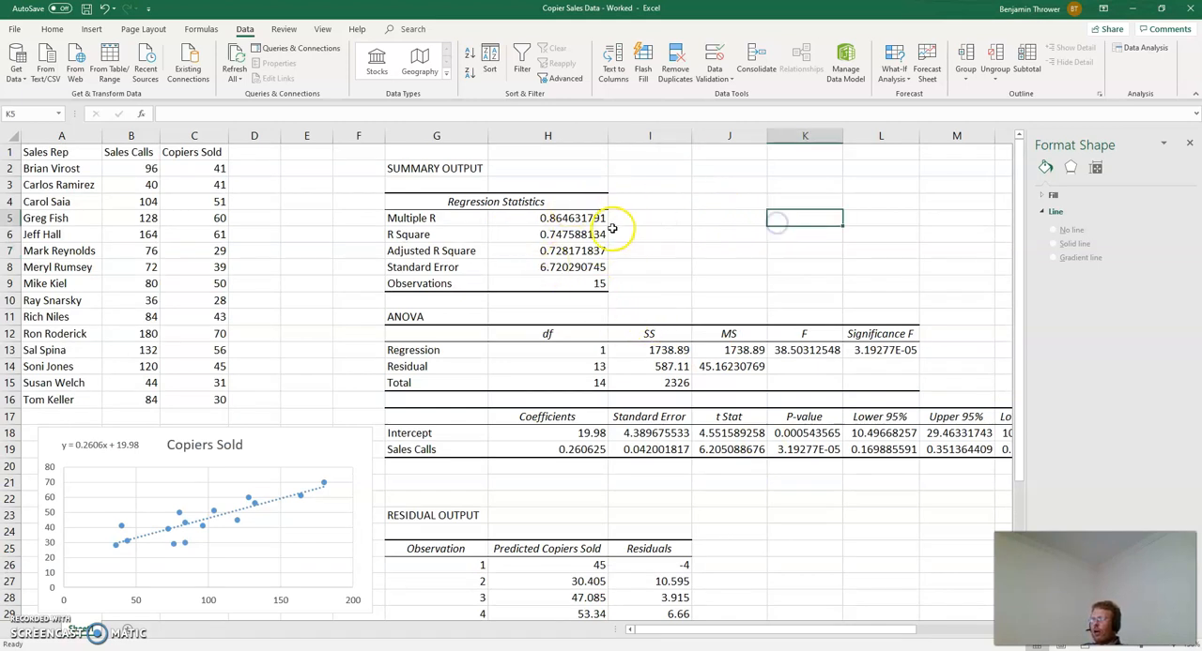
click(714, 216)
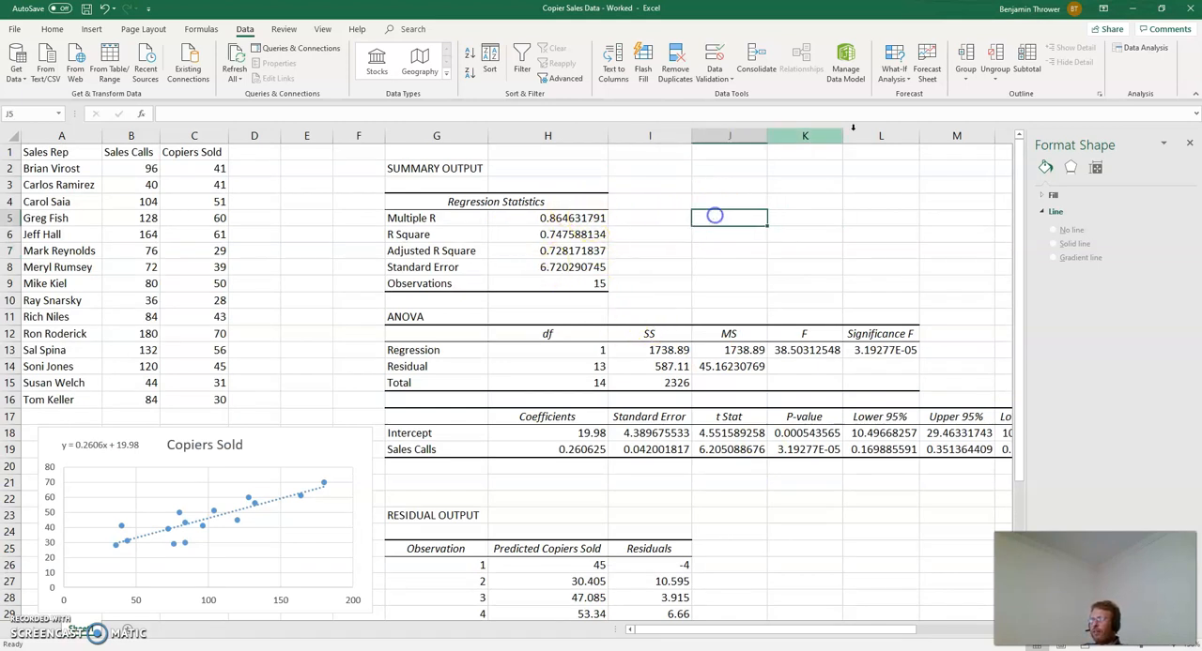
text(=co)
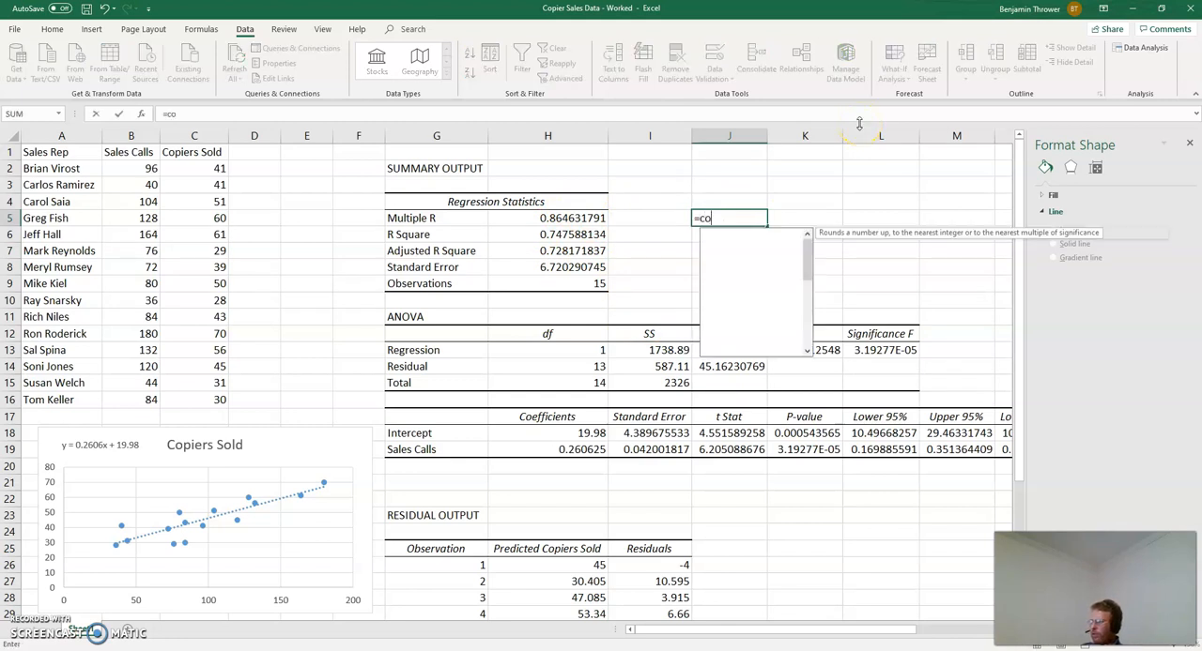
text(rrel)
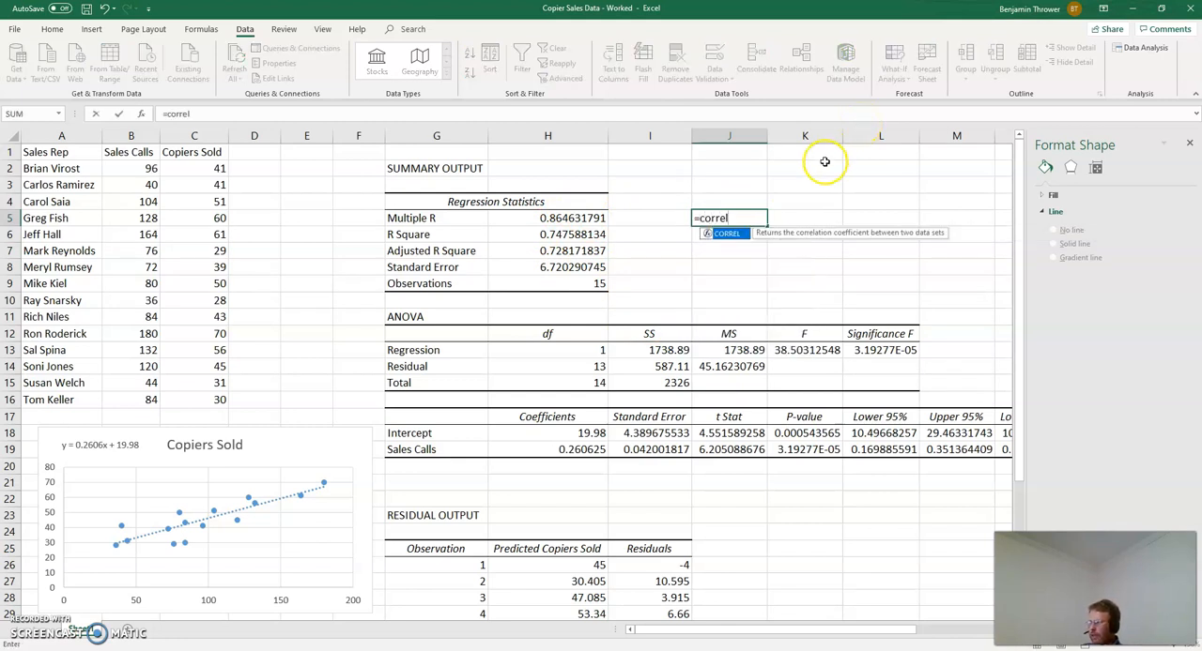
double_click(727, 233)
drag(126, 153, 122, 394)
text(,)
drag(201, 153, 192, 404)
text())
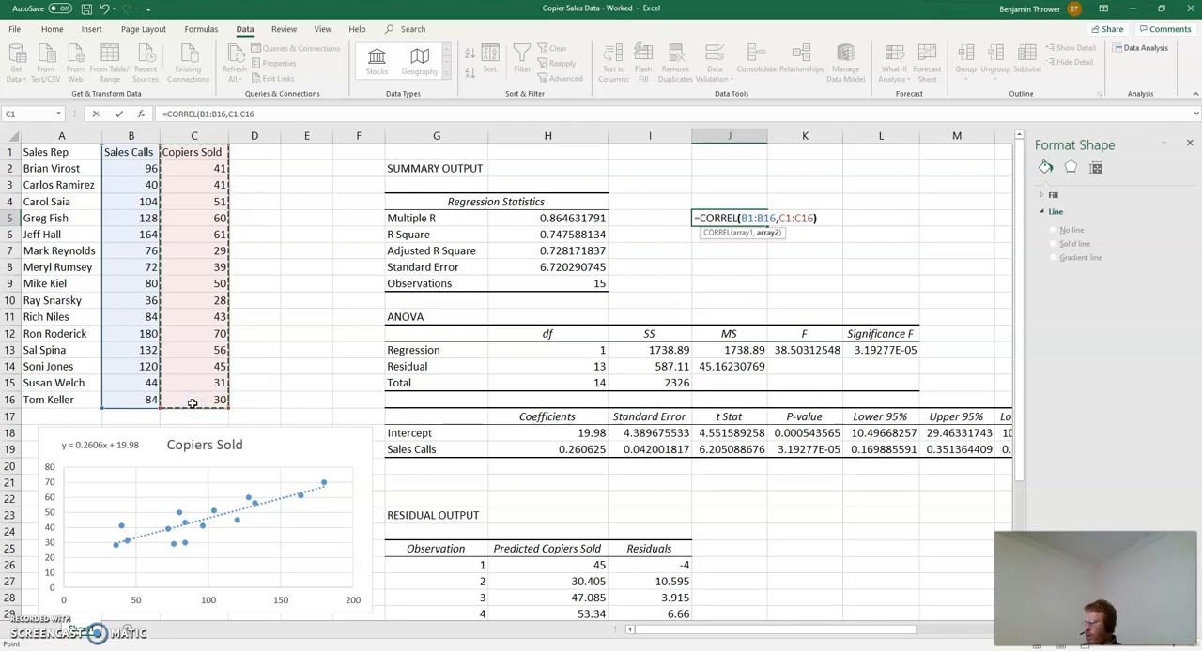
key(Return)
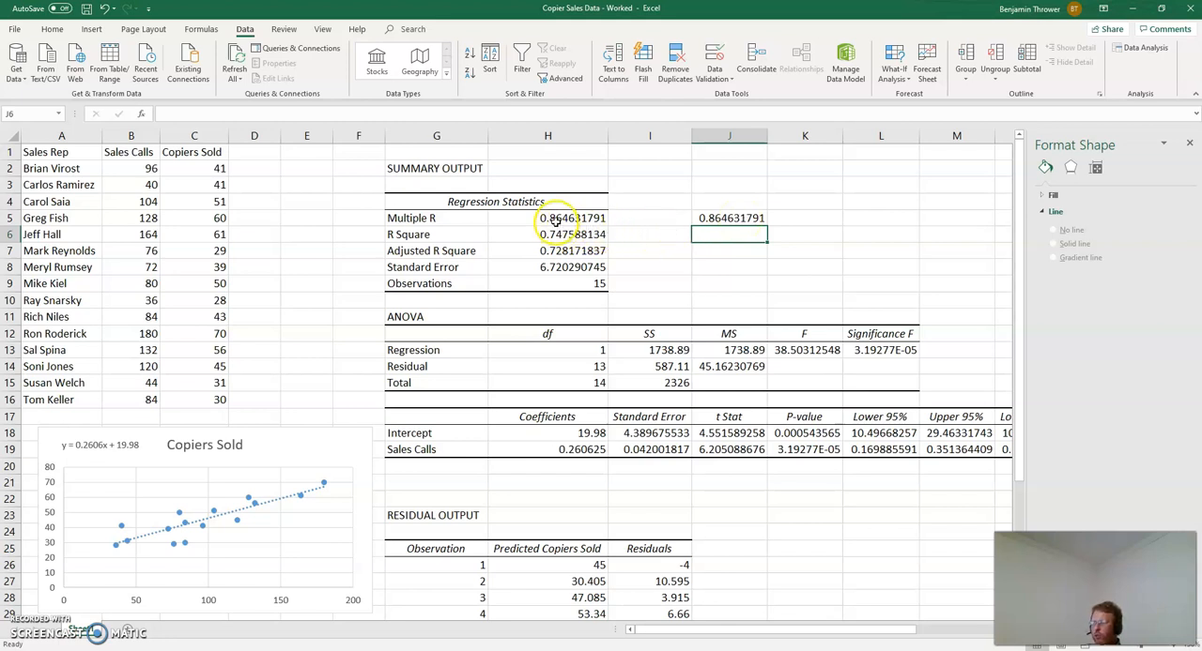
Step: Examine Multiple R, R Square, Adjusted R Square, Standard Error and Observations in the regression statistics, and the Sales Calls data in B2:B16
click(434, 218)
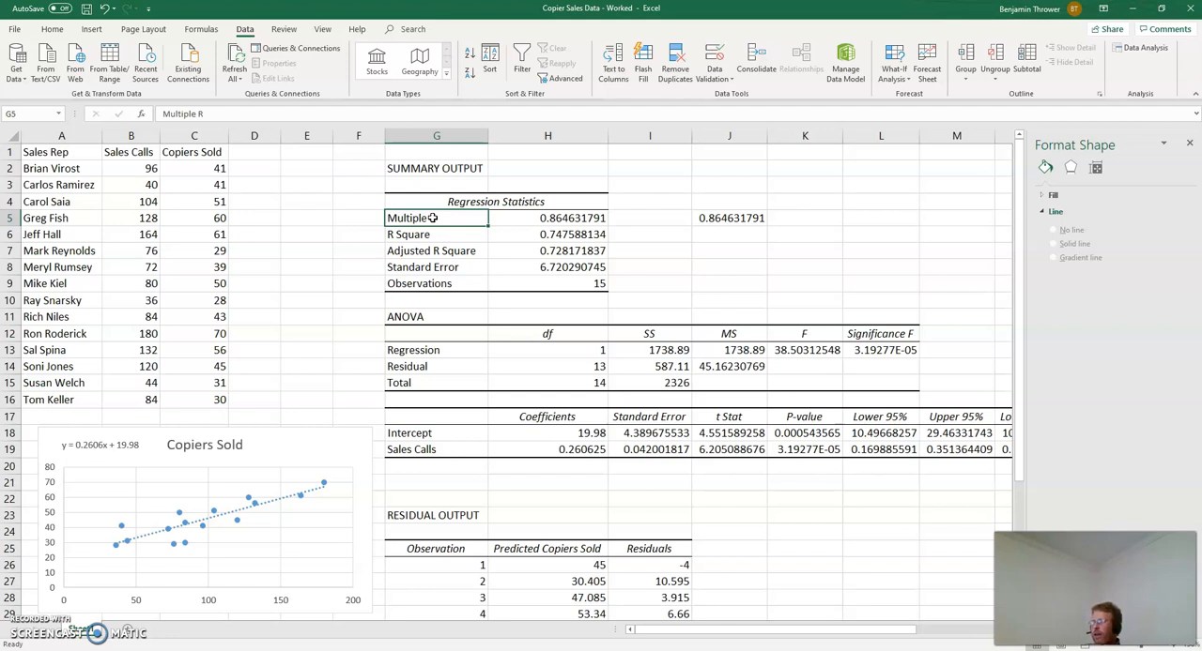
click(421, 234)
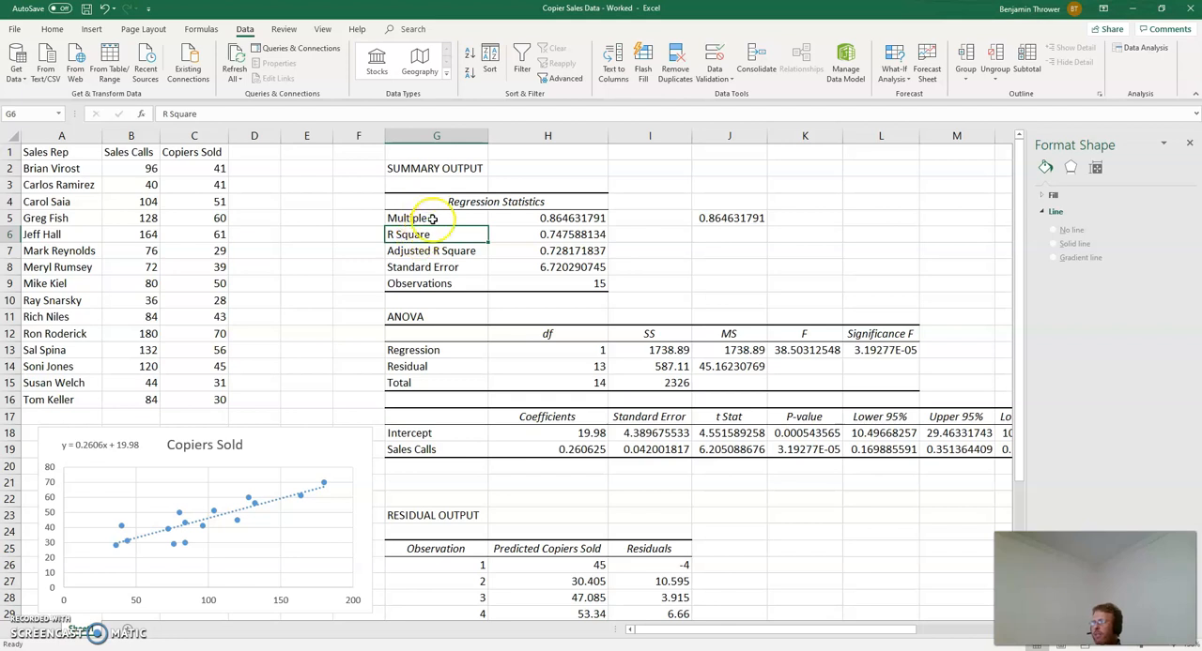
click(566, 234)
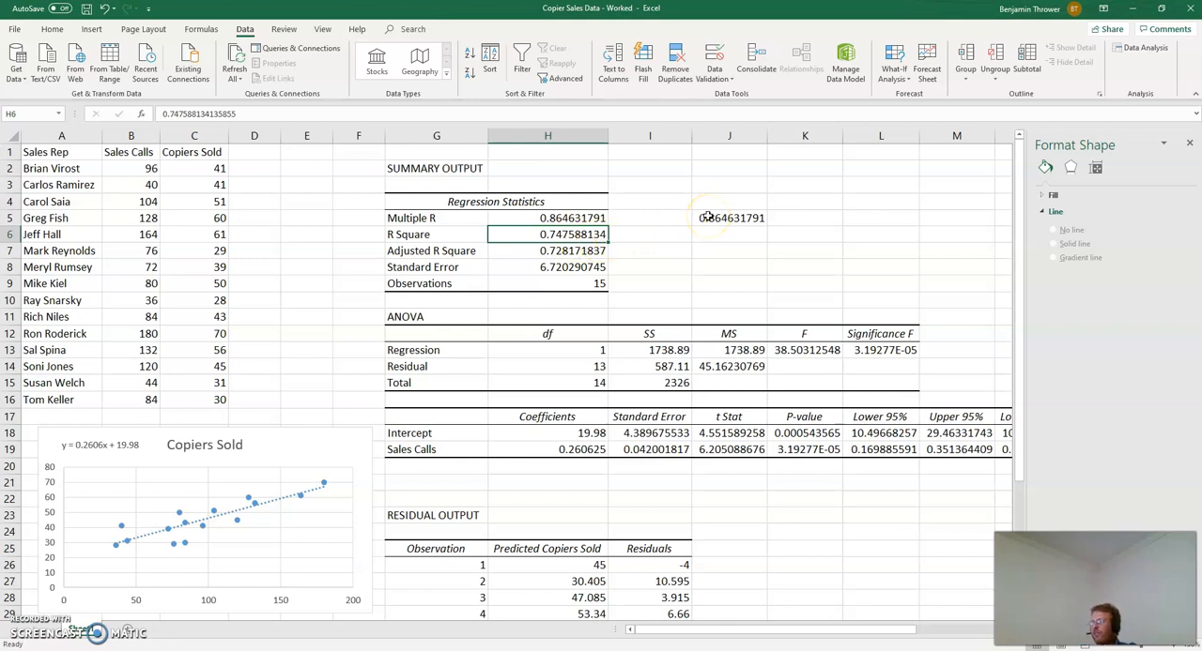
click(531, 250)
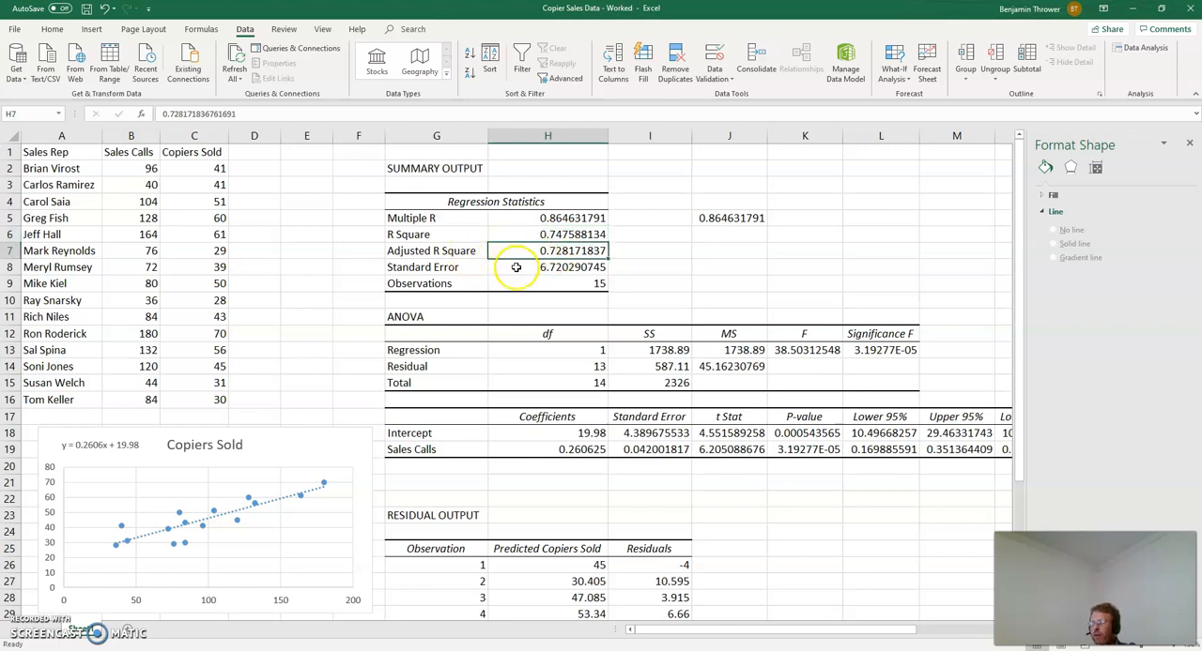
click(515, 267)
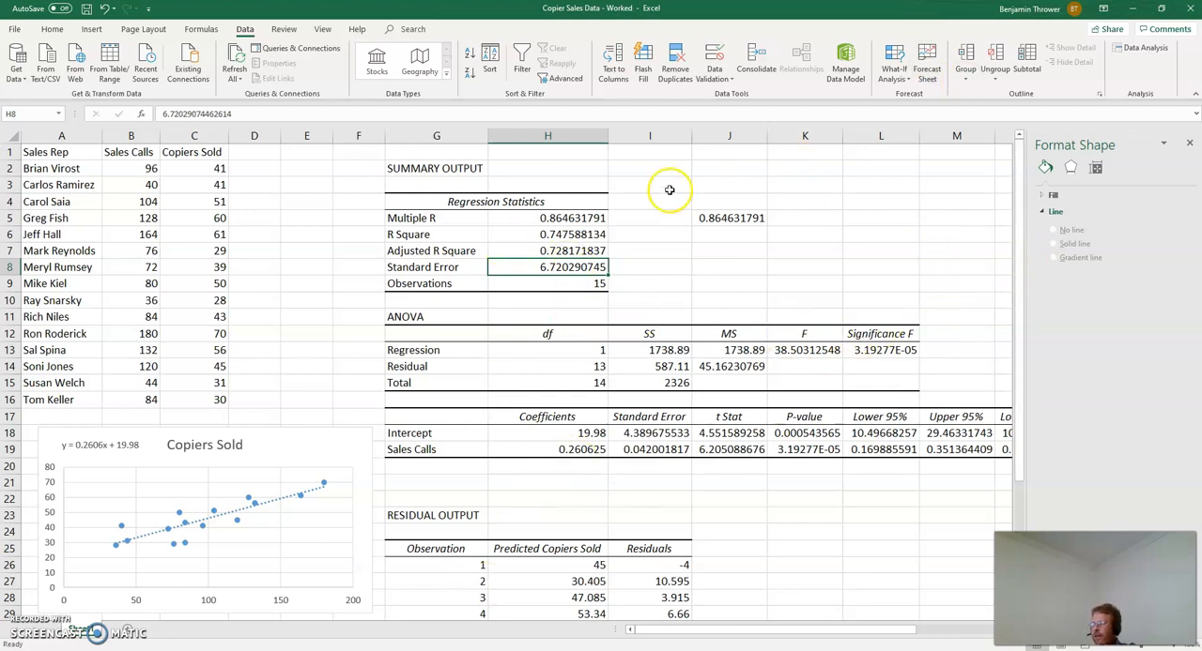
click(583, 286)
drag(141, 169, 130, 400)
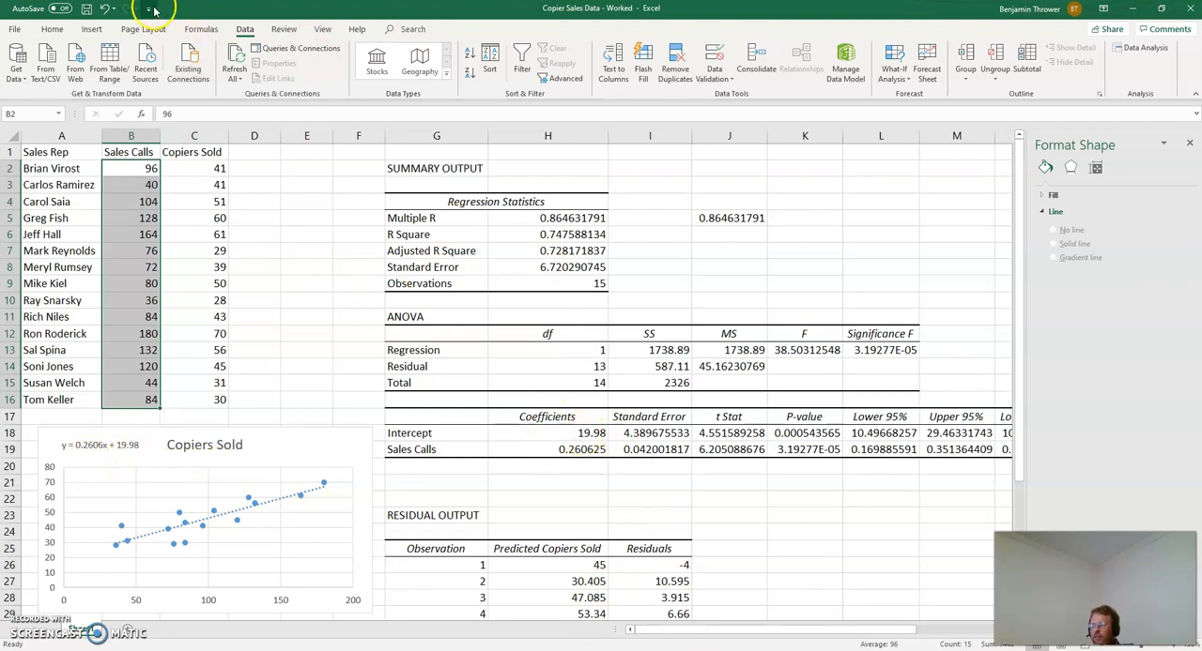
Step: Draw a straight arrow from the intercept 19.98 in the chart's trendline equation to the Intercept coefficient in H18
click(91, 29)
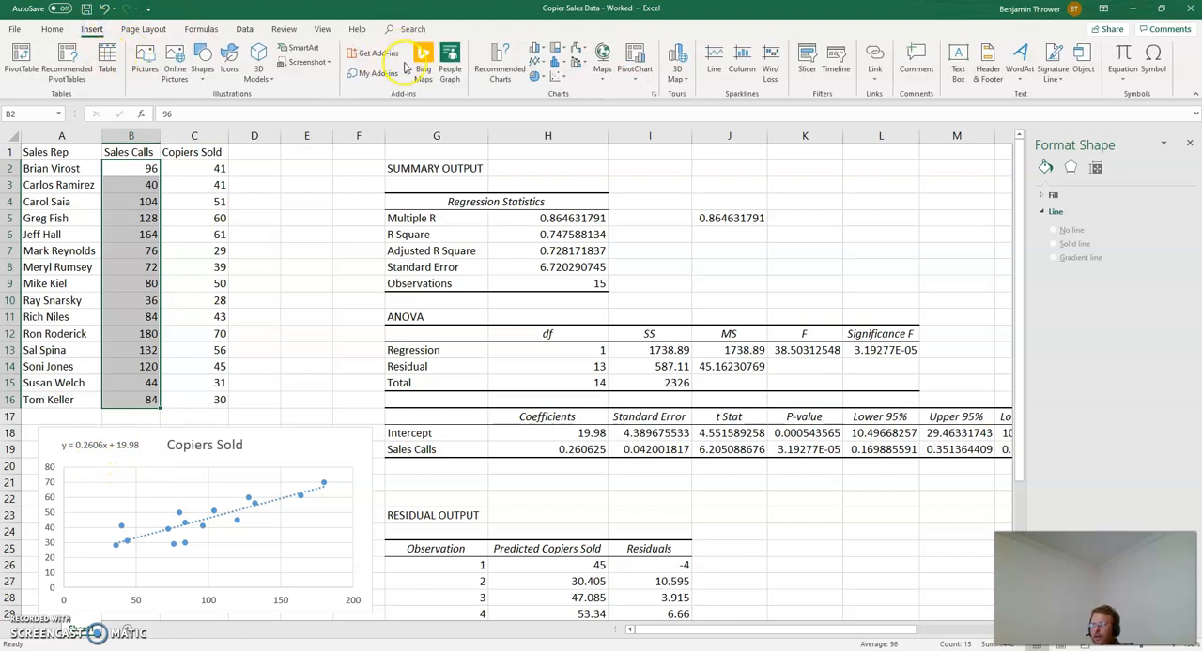
click(200, 86)
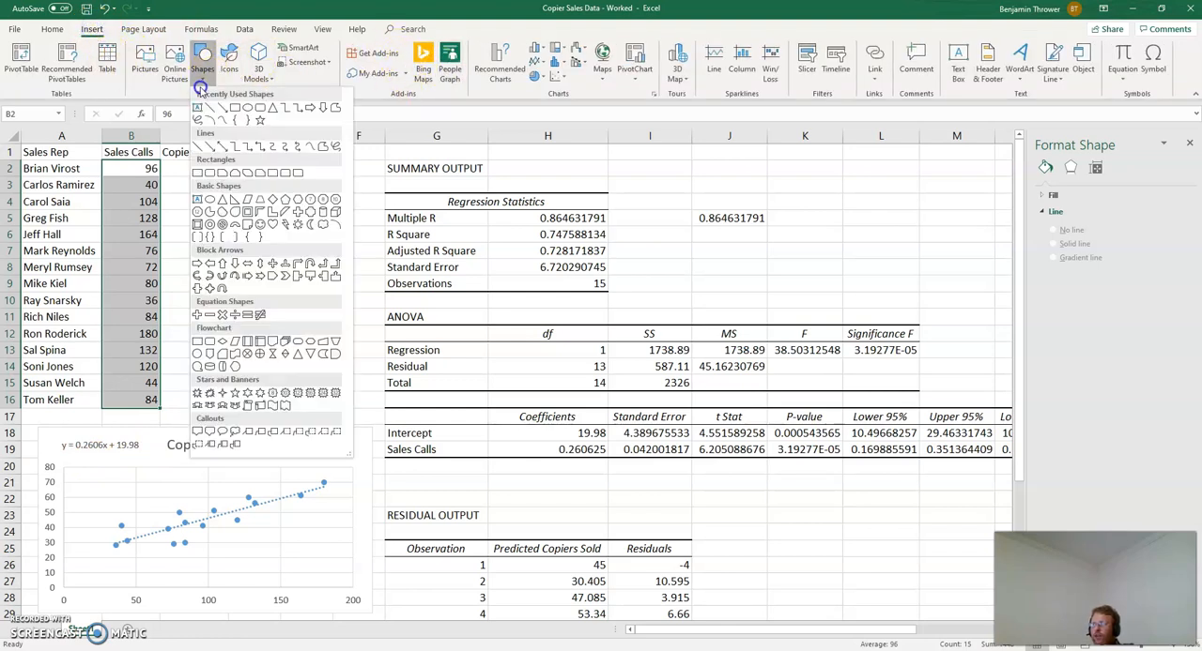
click(222, 111)
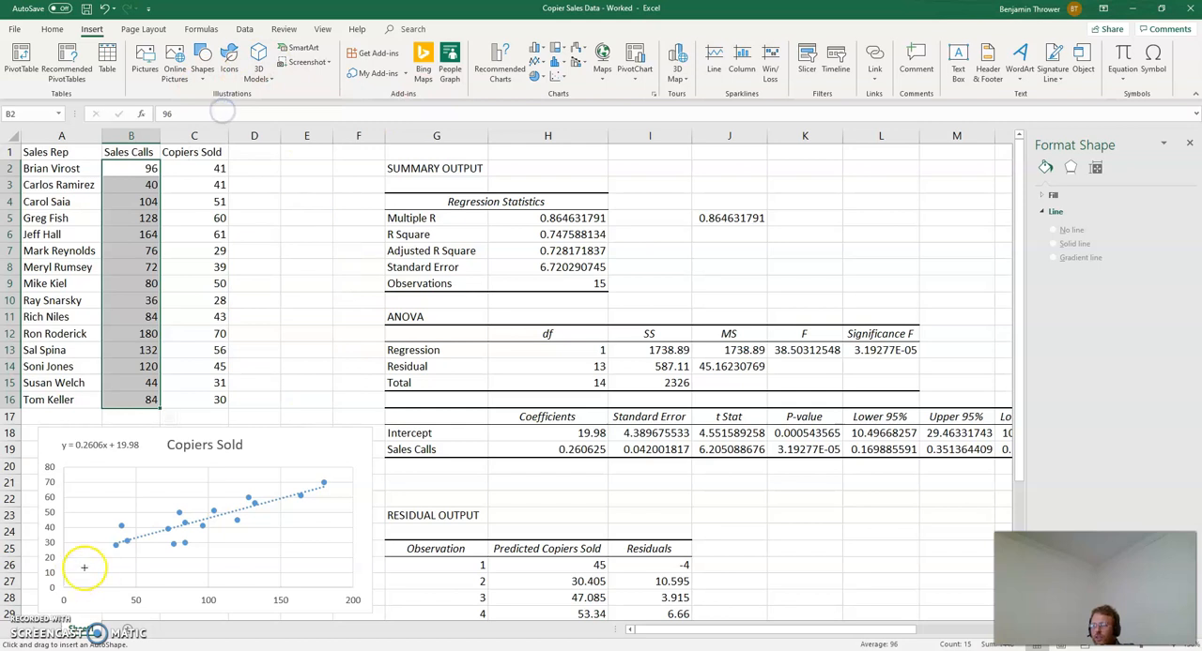
mouse_move(146, 443)
mouse_down()
mouse_move(428, 410)
mouse_move(570, 433)
mouse_up()
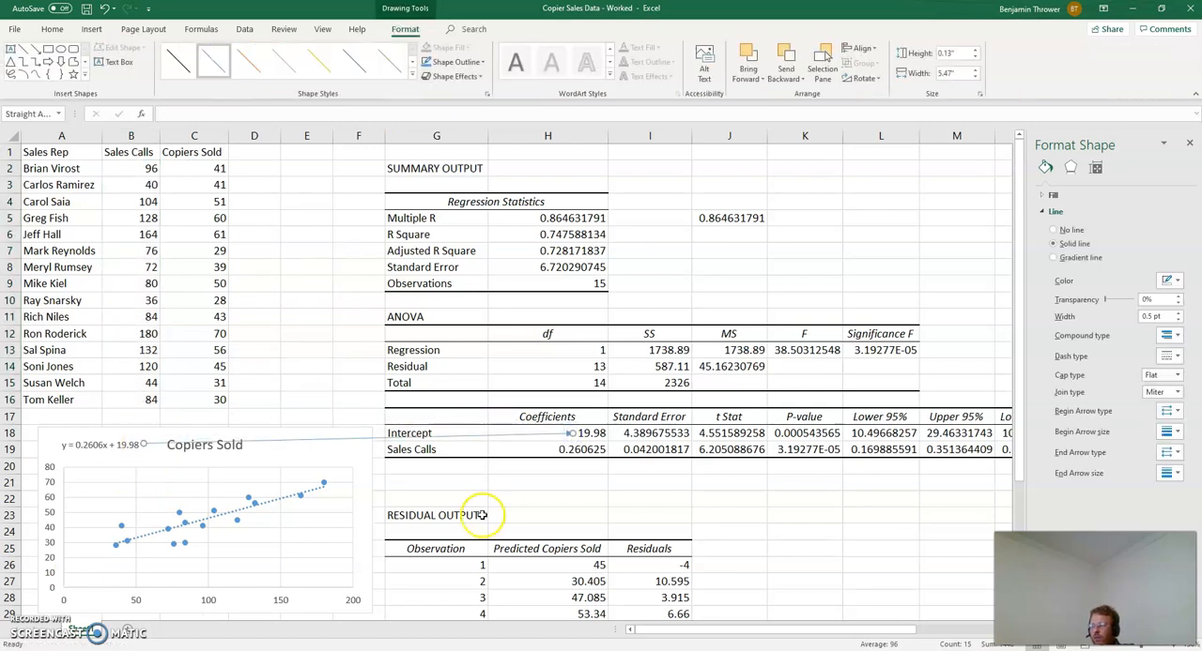
click(298, 380)
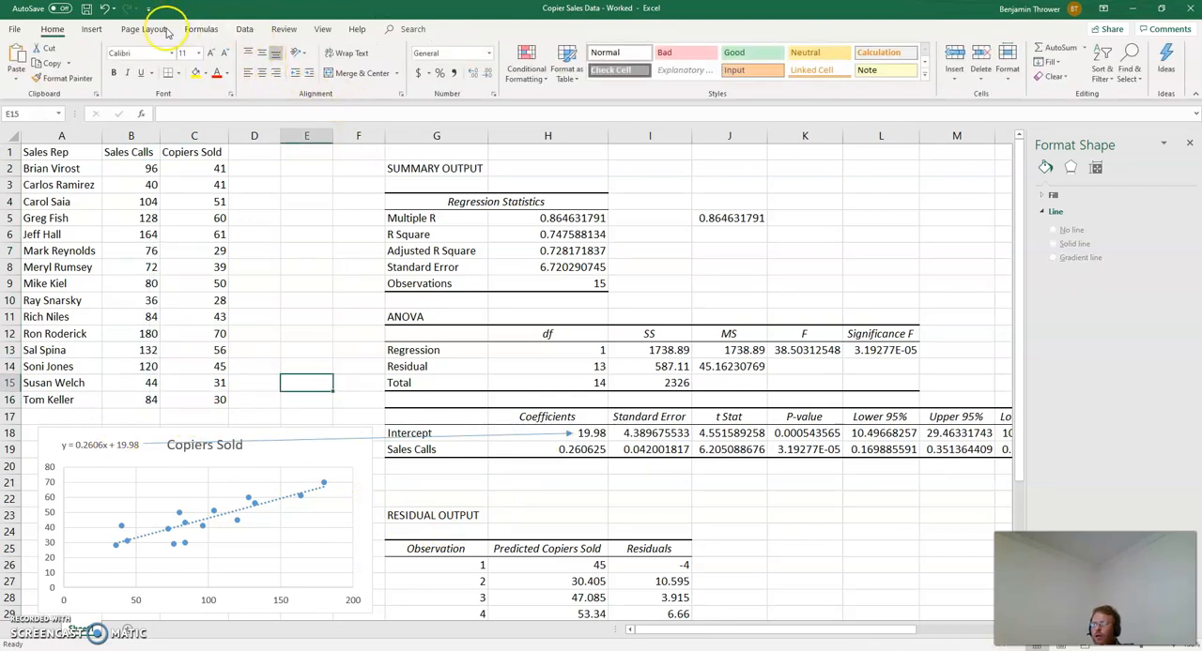
Step: Draw a second straight arrow from the slope 0.2606x in the trendline equation to the Sales Calls coefficient in H19
click(92, 30)
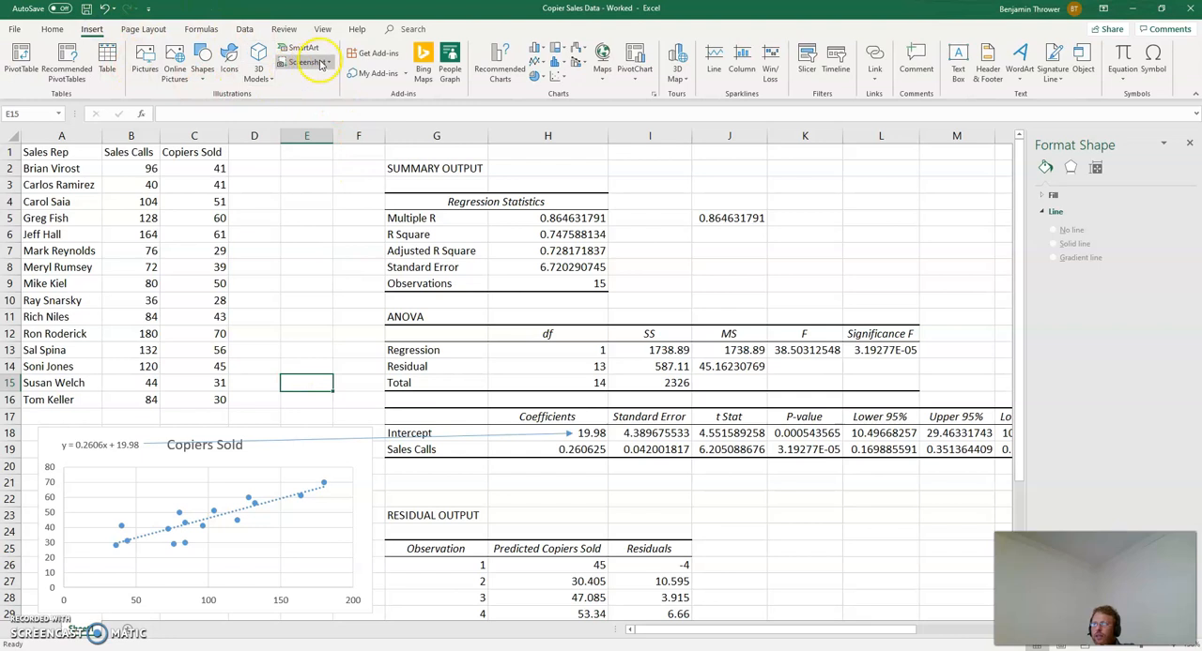
click(206, 83)
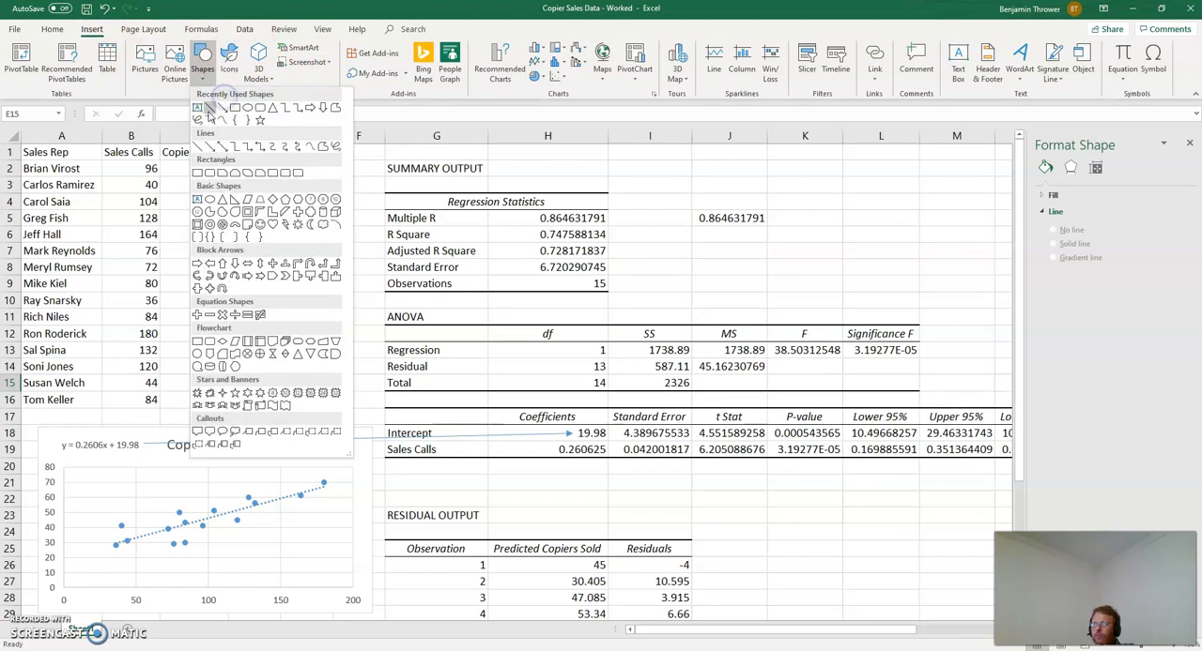
click(223, 110)
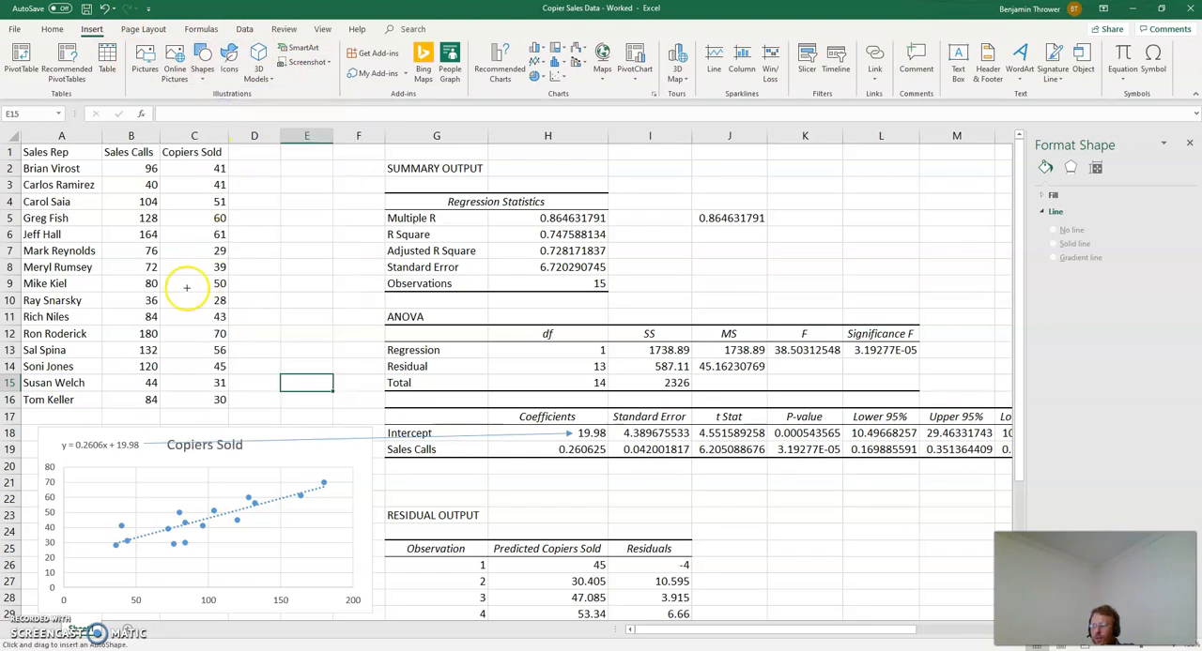
drag(93, 441, 553, 449)
click(619, 497)
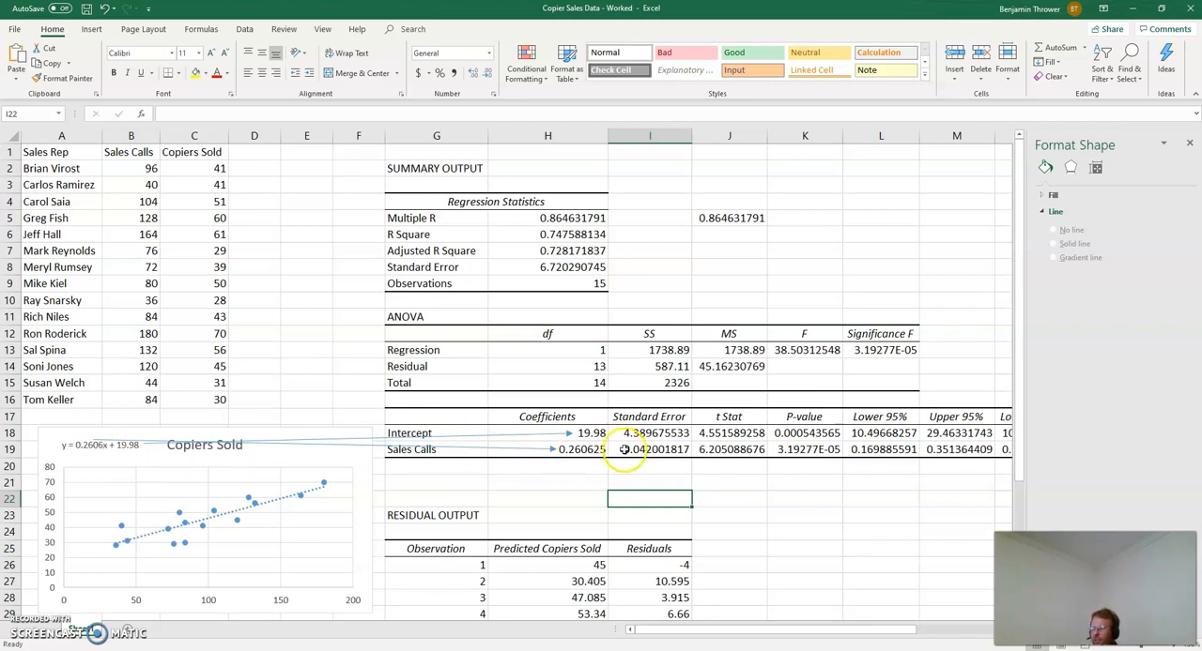
Step: Examine the intercept's P-value and t Stat, and compare the predicted copiers sold and residuals with the original sales data
click(812, 433)
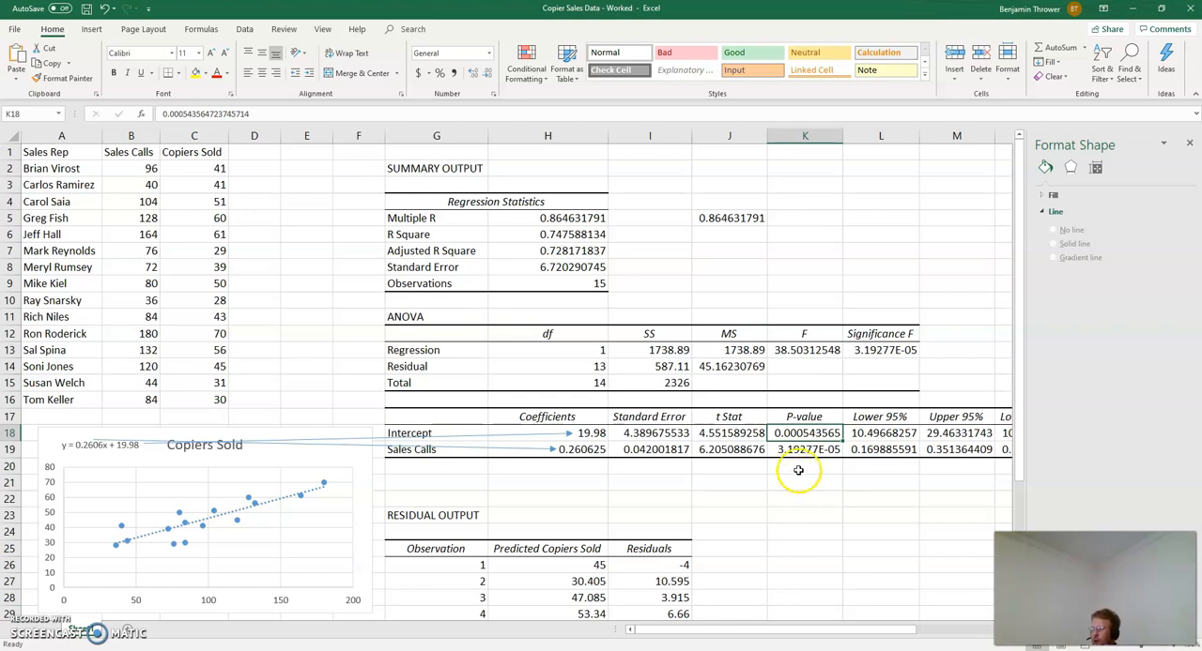
click(733, 434)
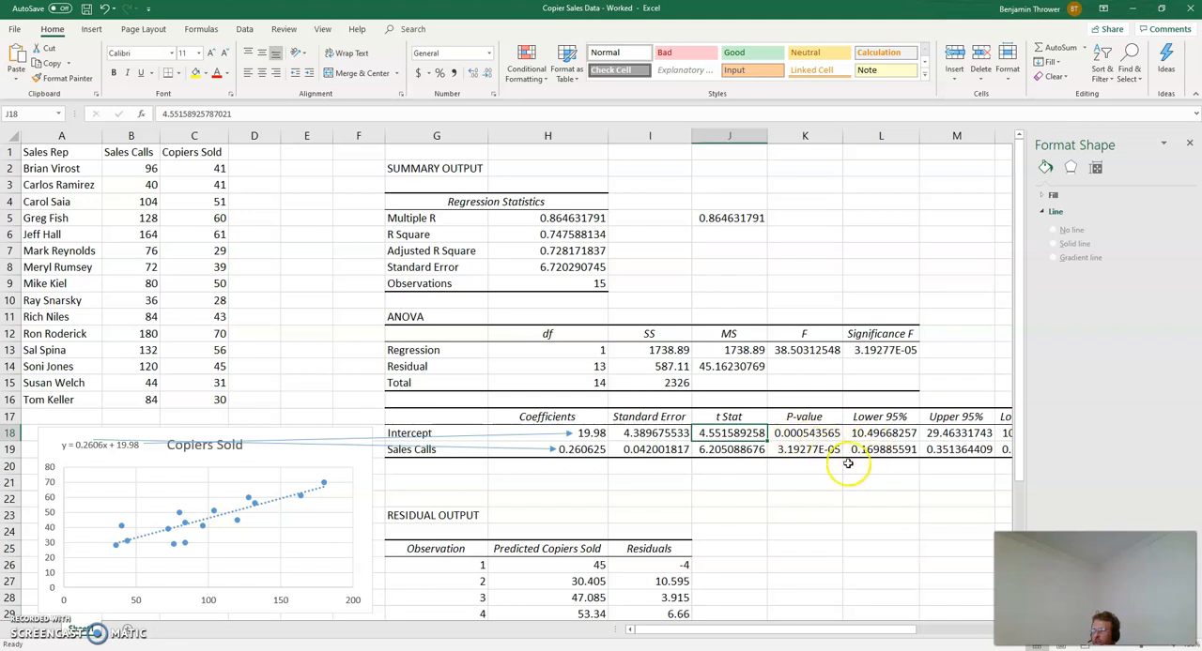
scroll(759, 518, down, 4)
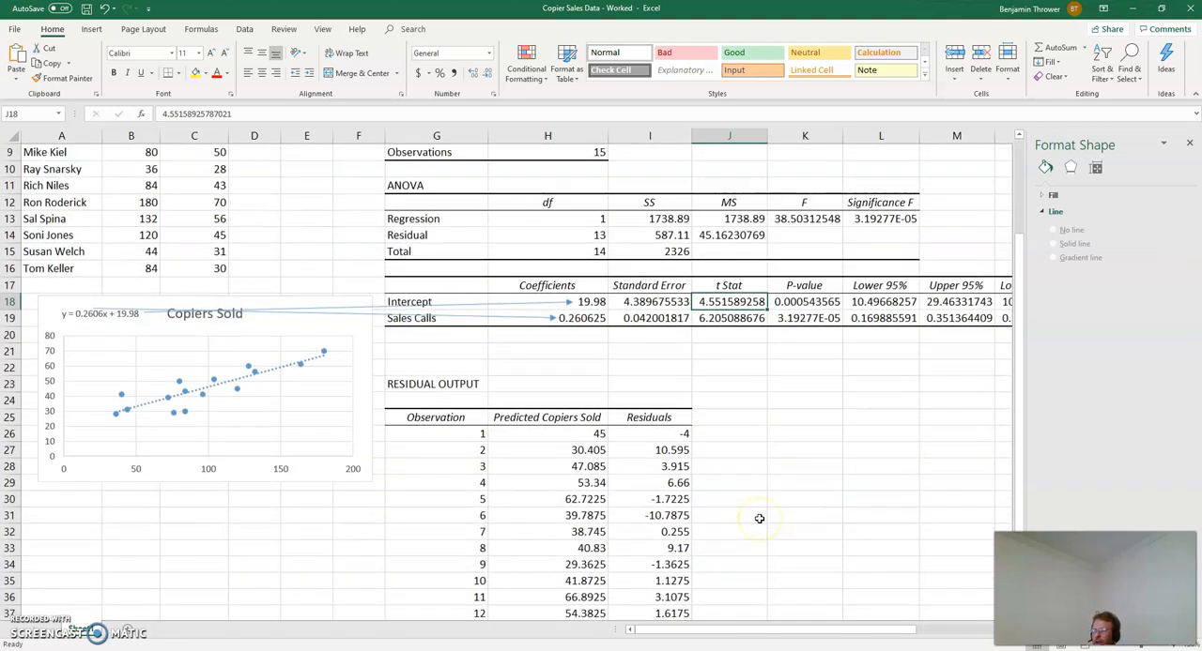
scroll(758, 518, down, 1)
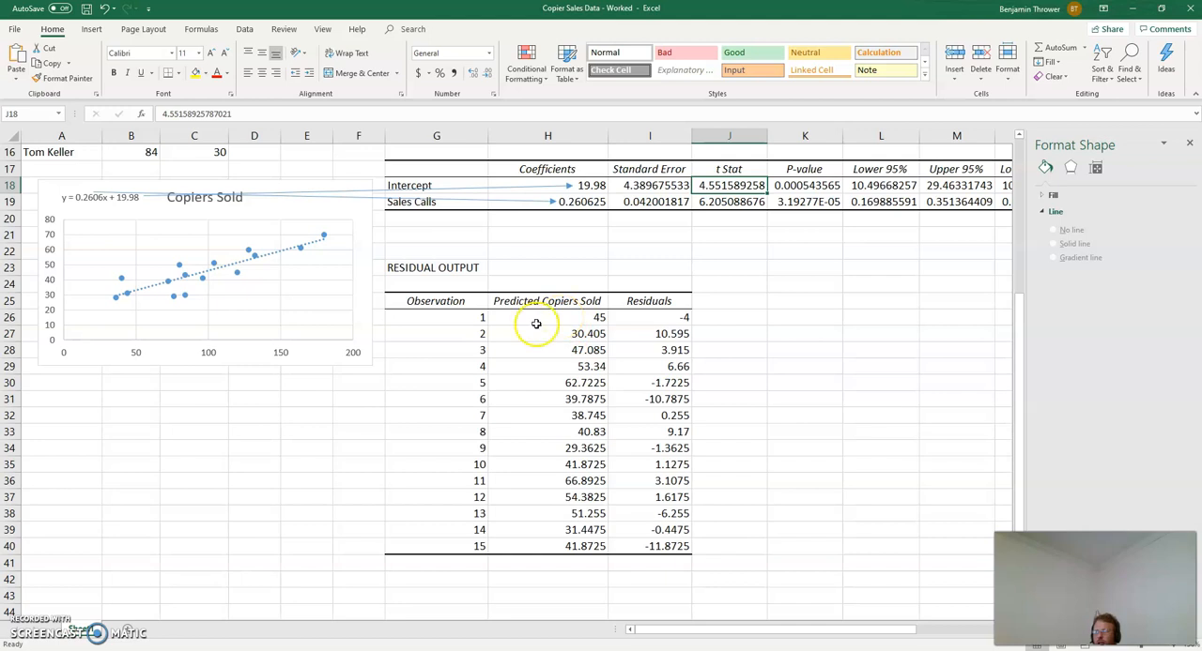
scroll(244, 413, up, 5)
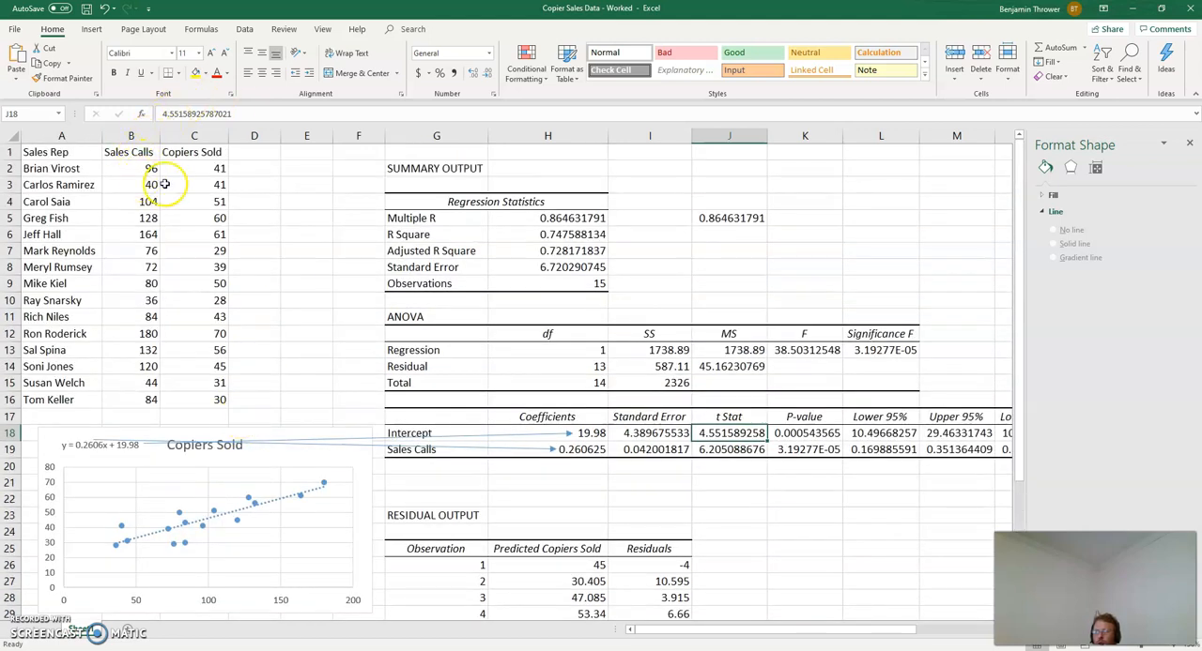
scroll(357, 375, down, 4)
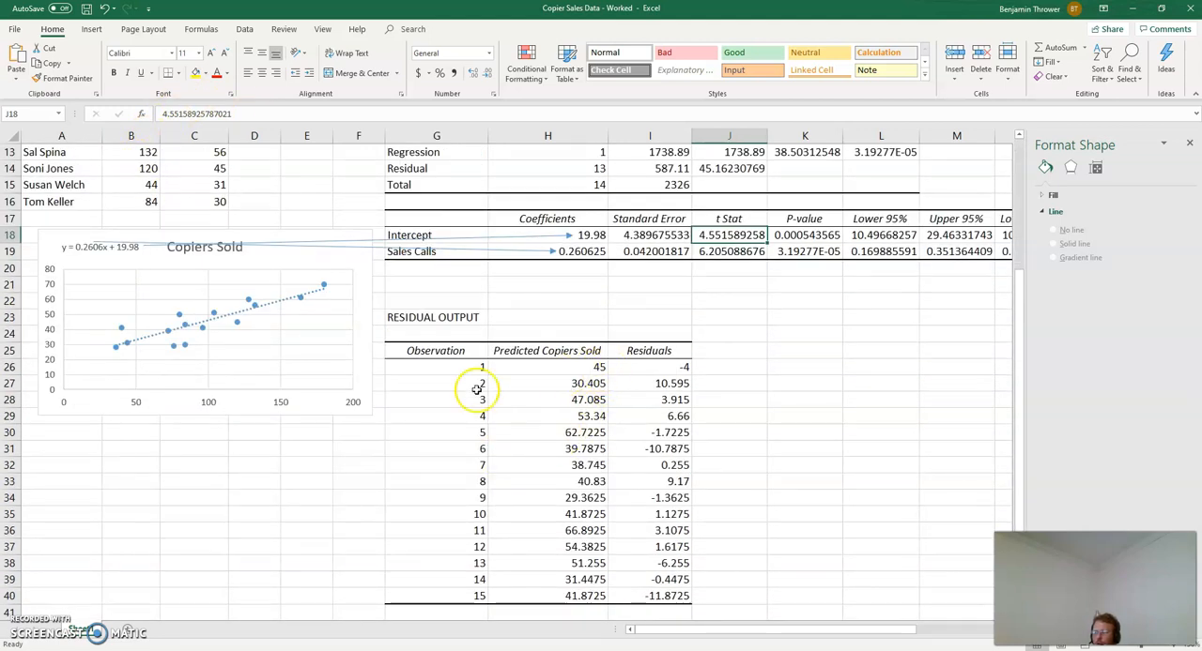
Step: Compare the residual output's predicted copiers sold and residuals with the points around the trendline in the Copiers Sold chart
scroll(282, 455, up, 4)
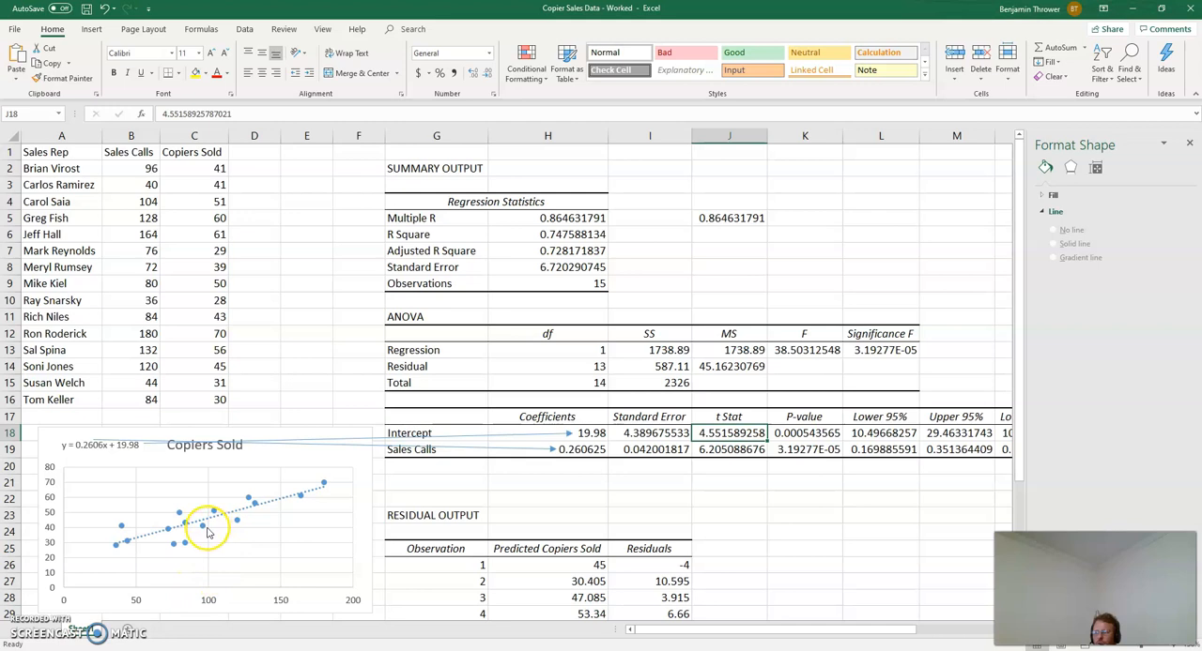
mouse_move(207, 533)
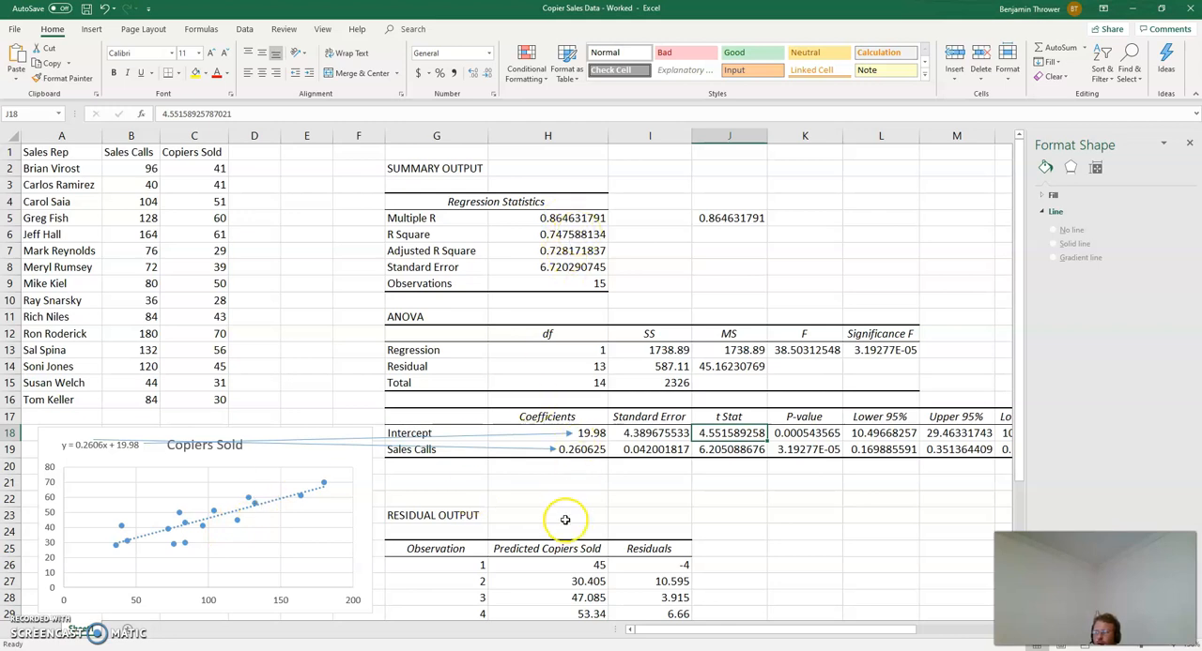
scroll(644, 485, down, 7)
scroll(604, 543, up, 6)
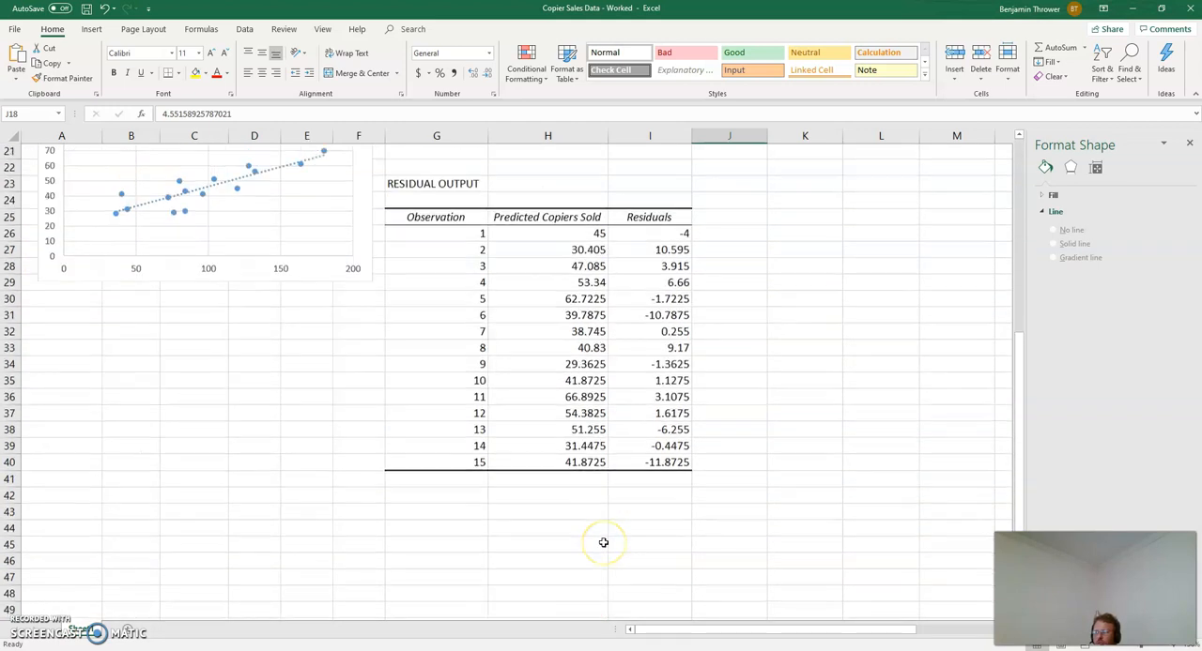
scroll(751, 469, down, 3)
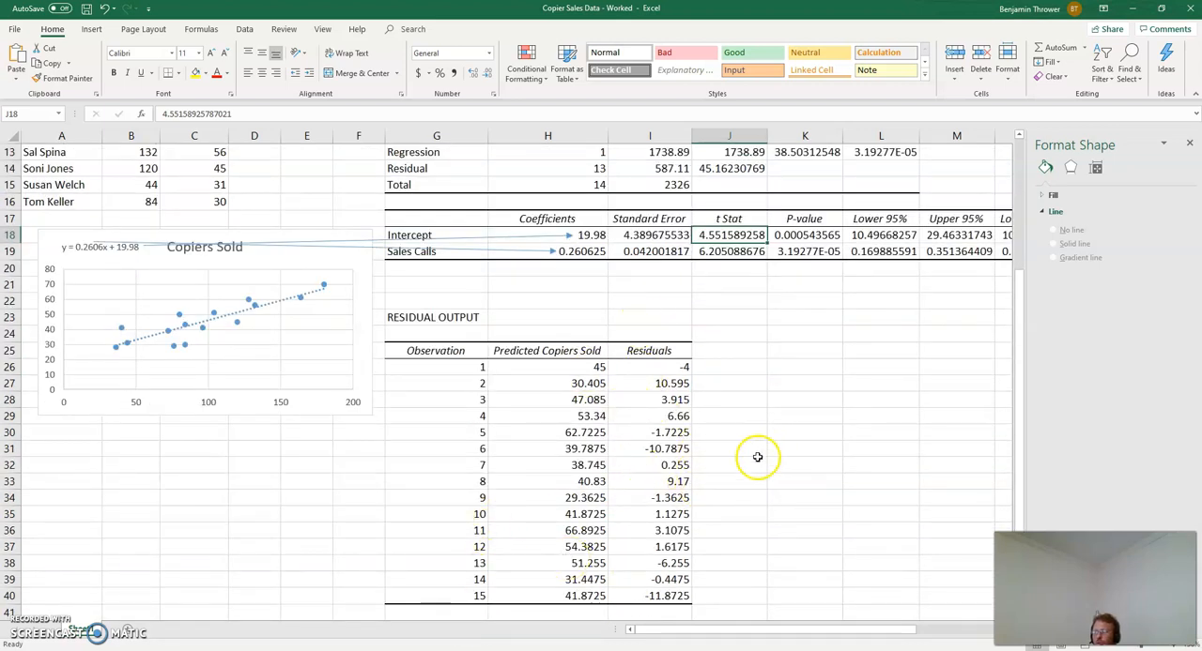
scroll(742, 451, up, 4)
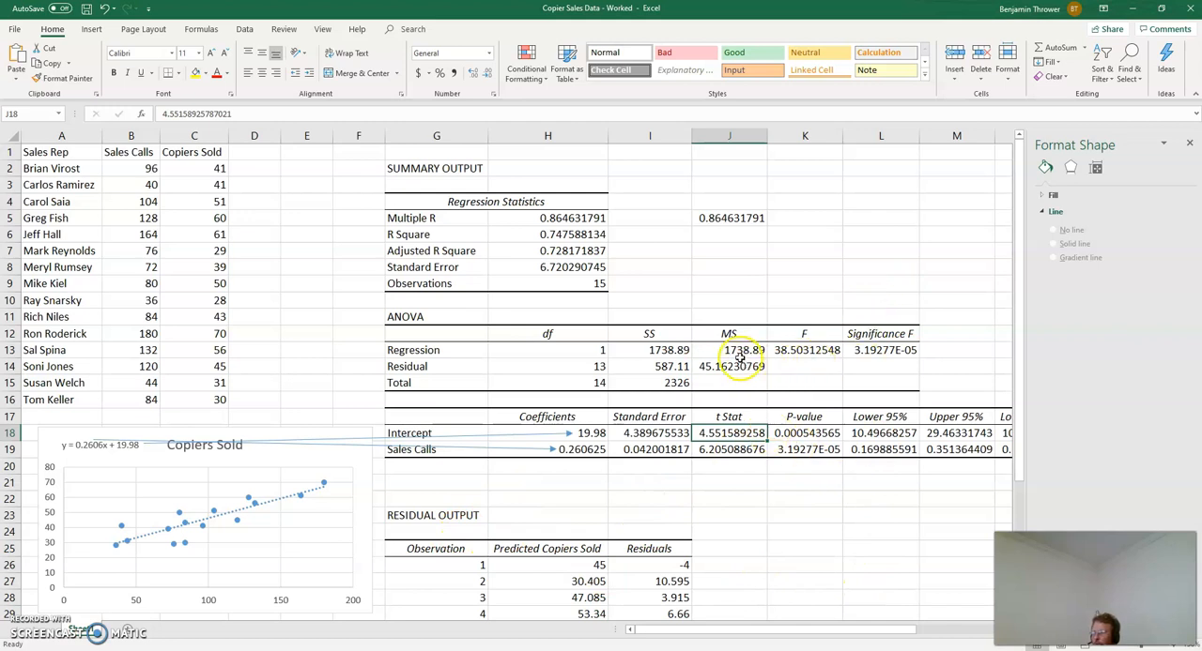
Step: Review Multiple R in H5 and R Square in H6 against the chart's trendline, plus the Intercept and Sales Calls coefficients in H18:H19
click(552, 217)
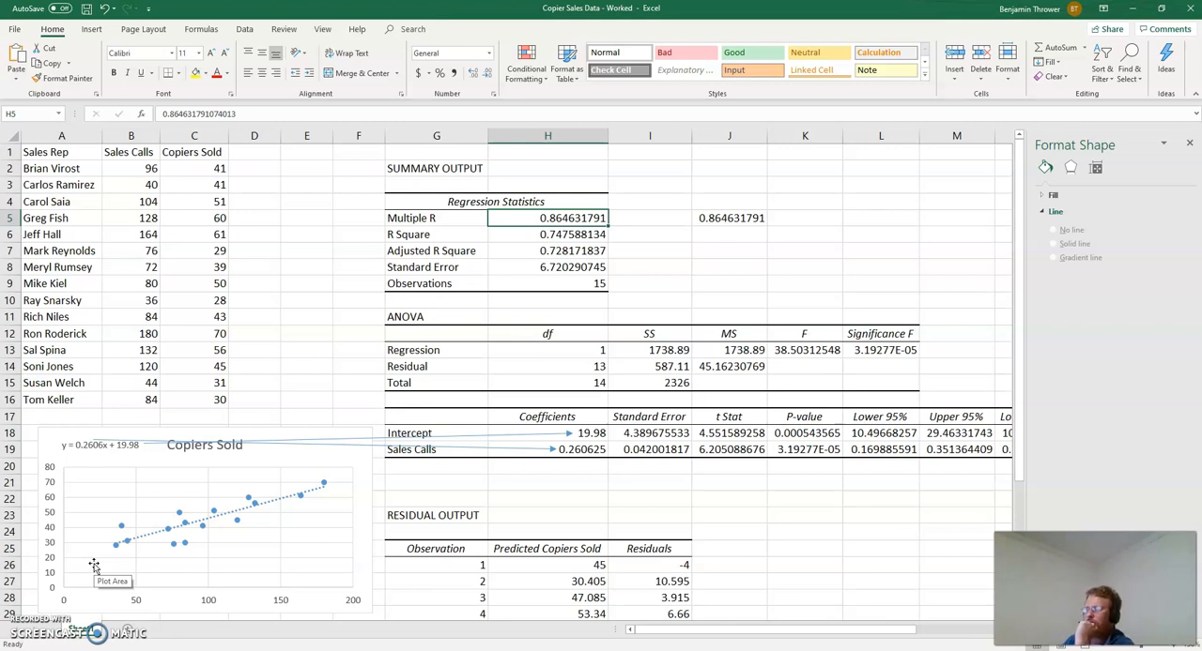
click(165, 532)
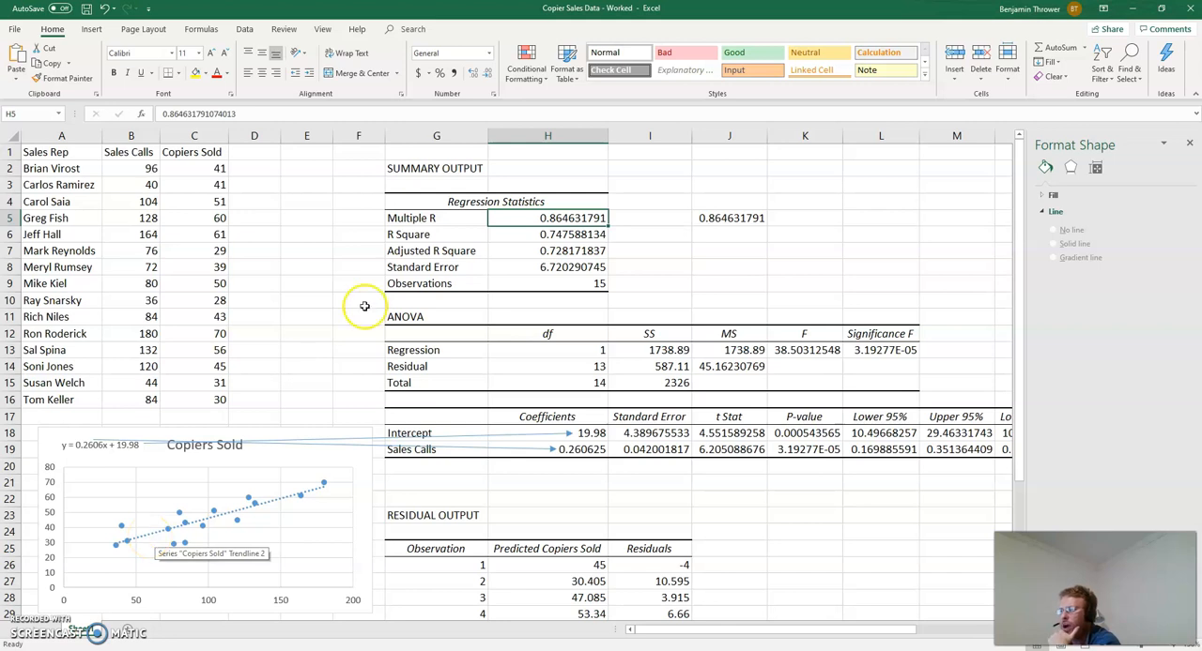
click(537, 218)
click(548, 218)
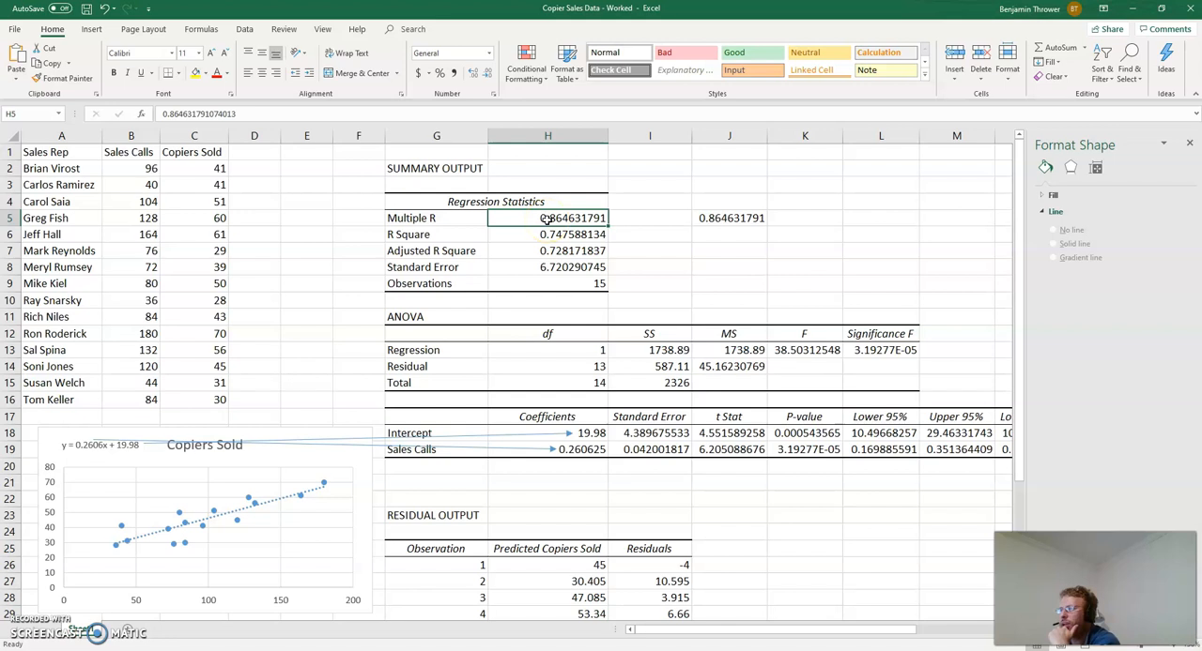
click(554, 219)
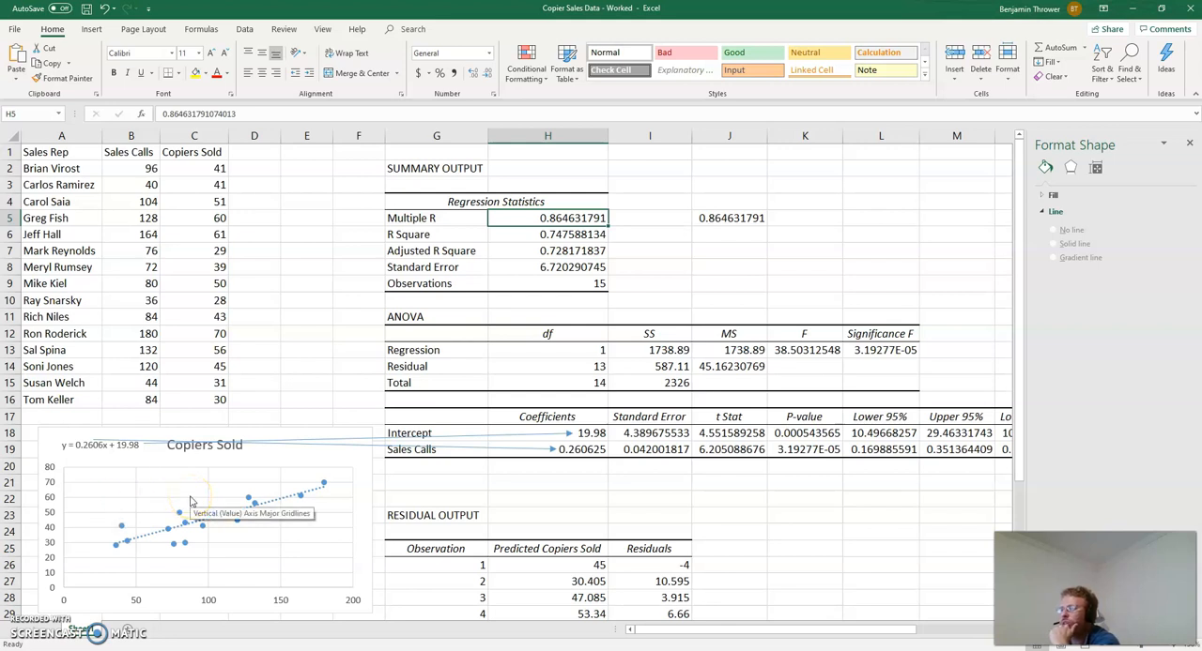
click(574, 235)
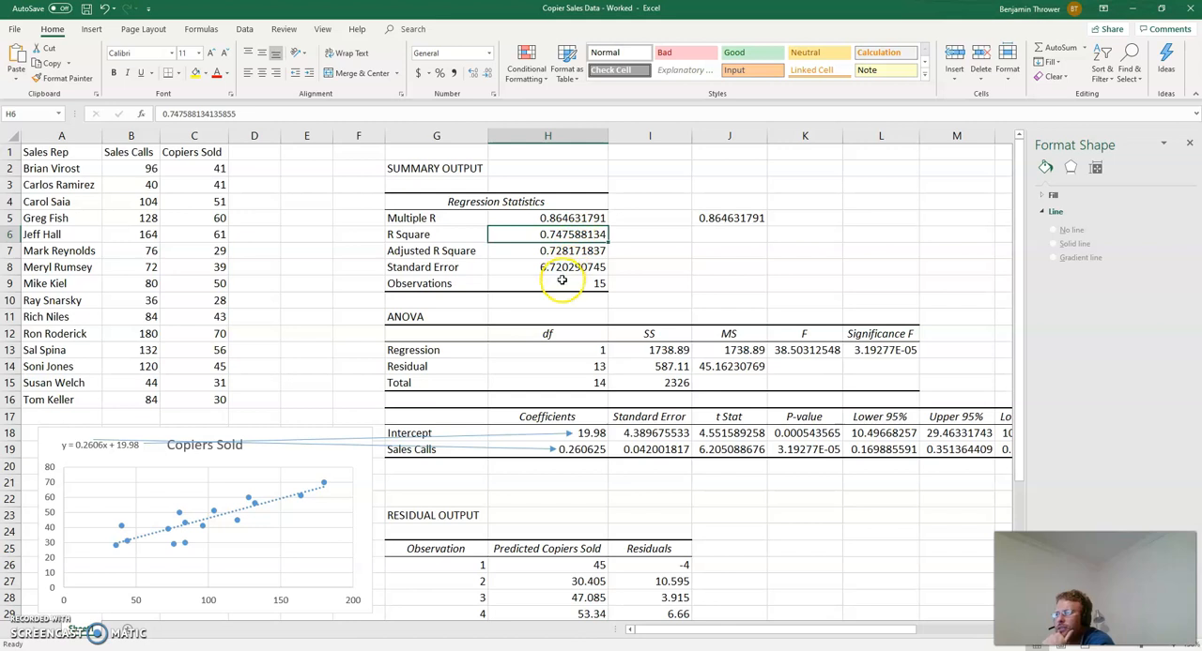
click(585, 433)
click(573, 451)
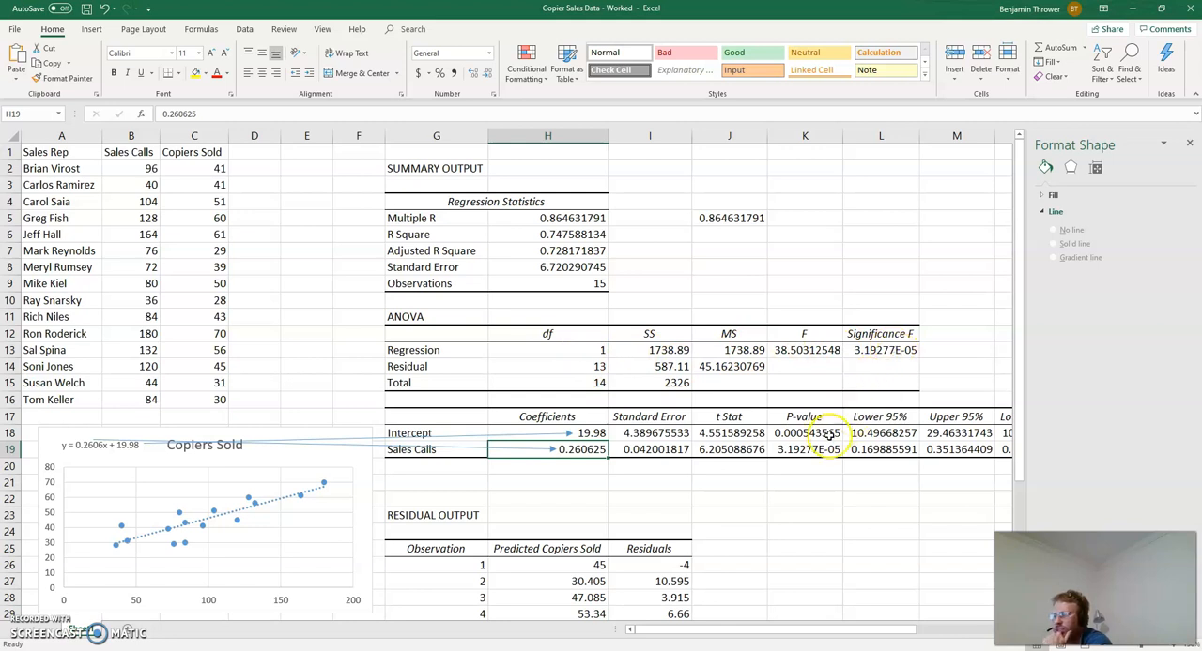
scroll(770, 490, down, 2)
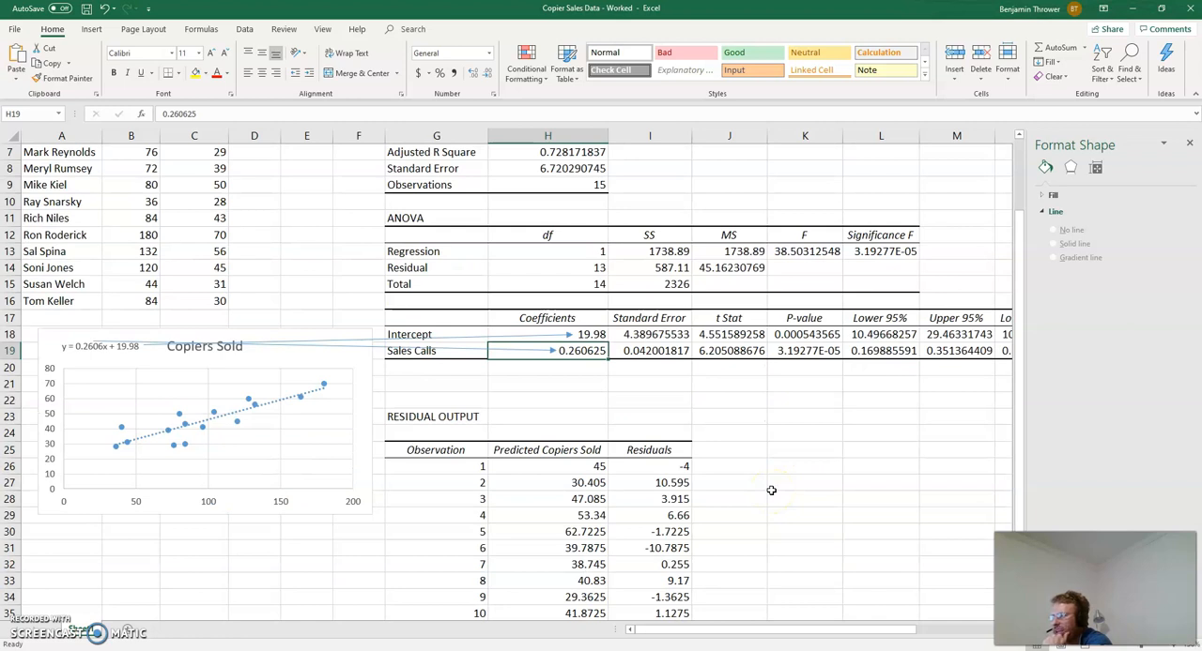
scroll(770, 490, up, 2)
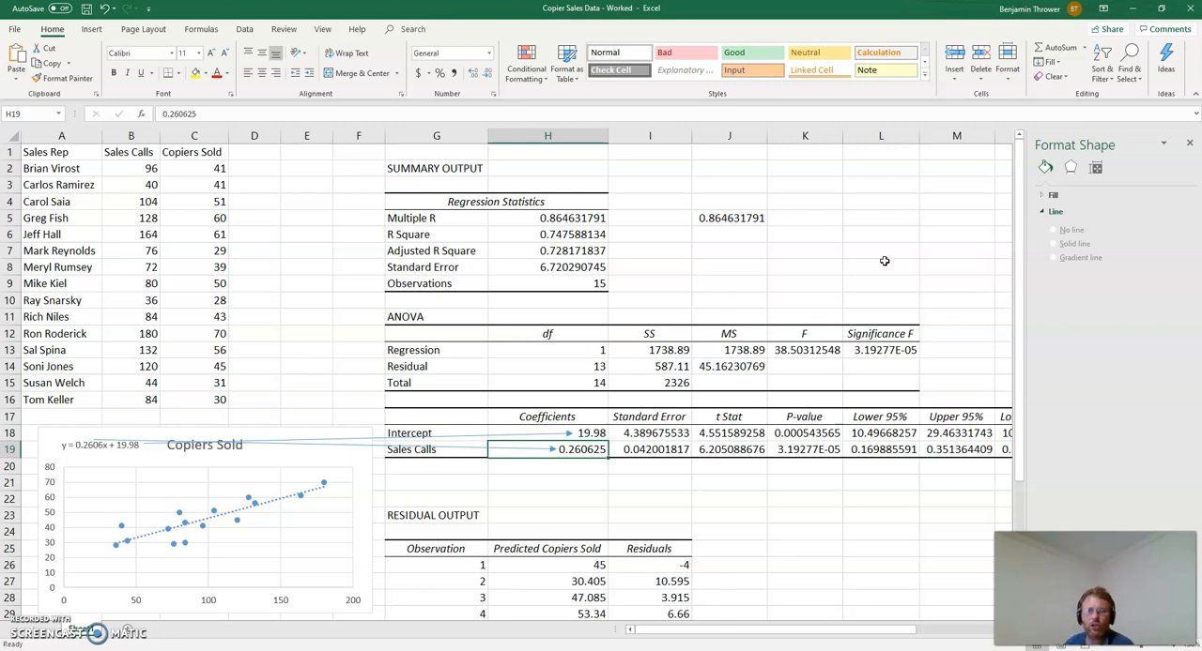
click(822, 541)
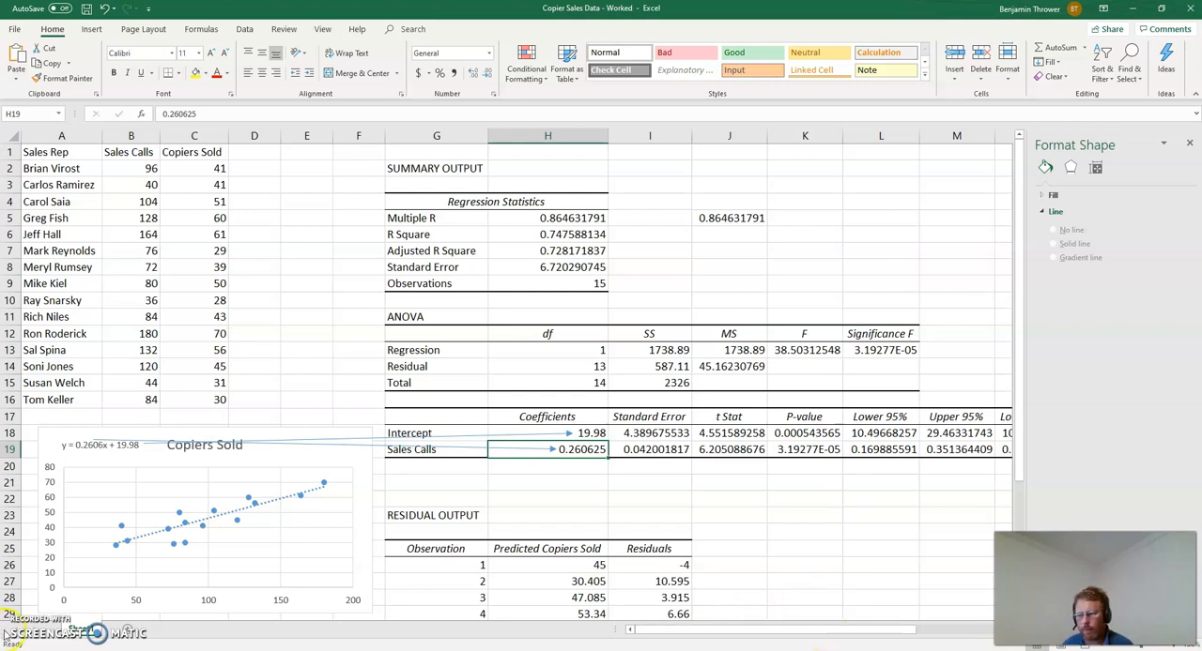